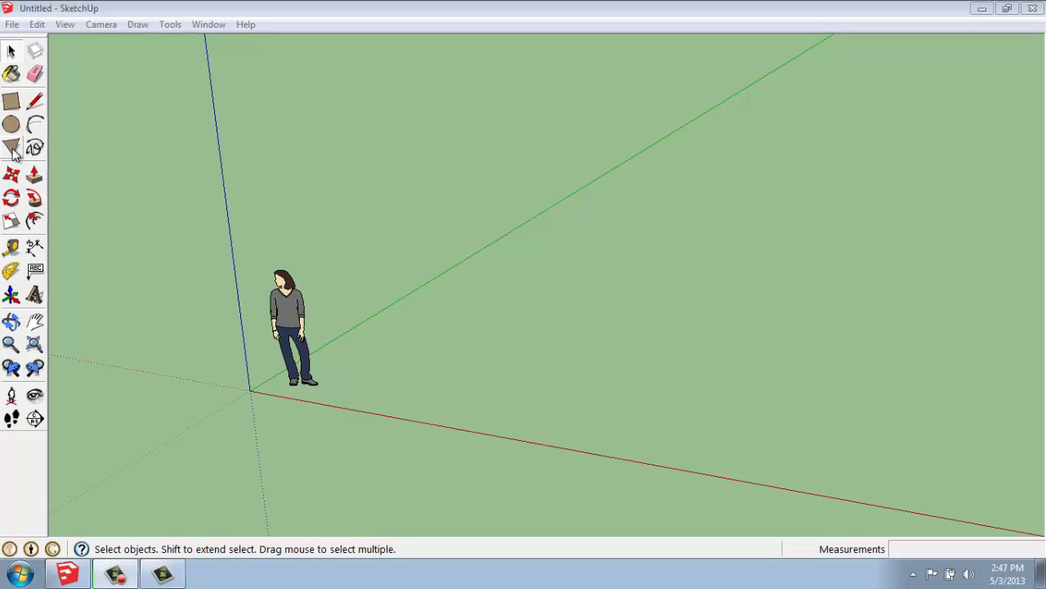
# Draw a six-sided polygon face with a 4' radius on the ground beside the figure.
pyautogui.click(12, 149)
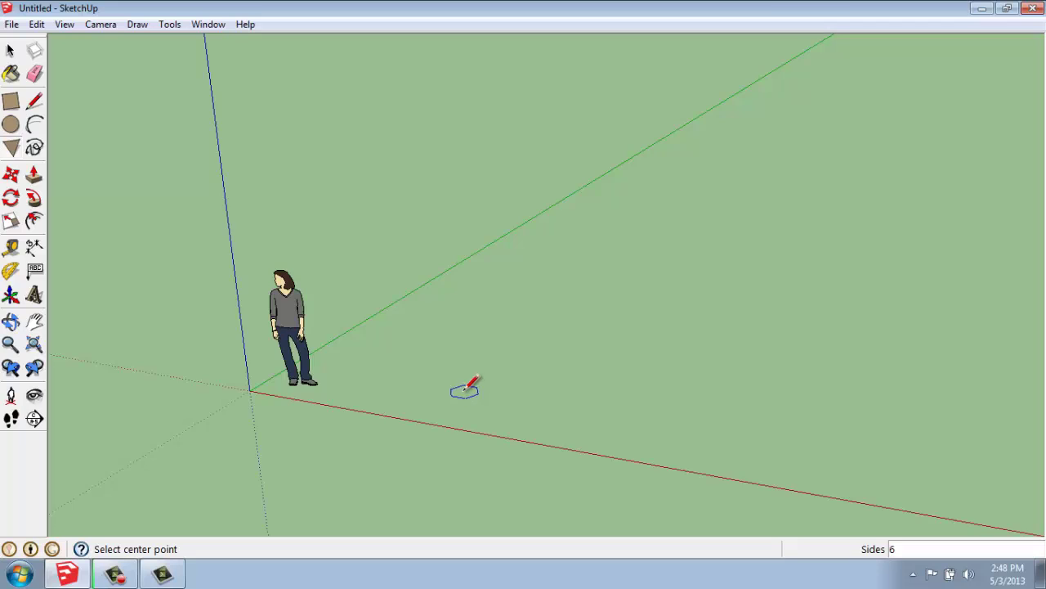
pyautogui.scroll(3, 467, 383)
pyautogui.scroll(1, 445, 360)
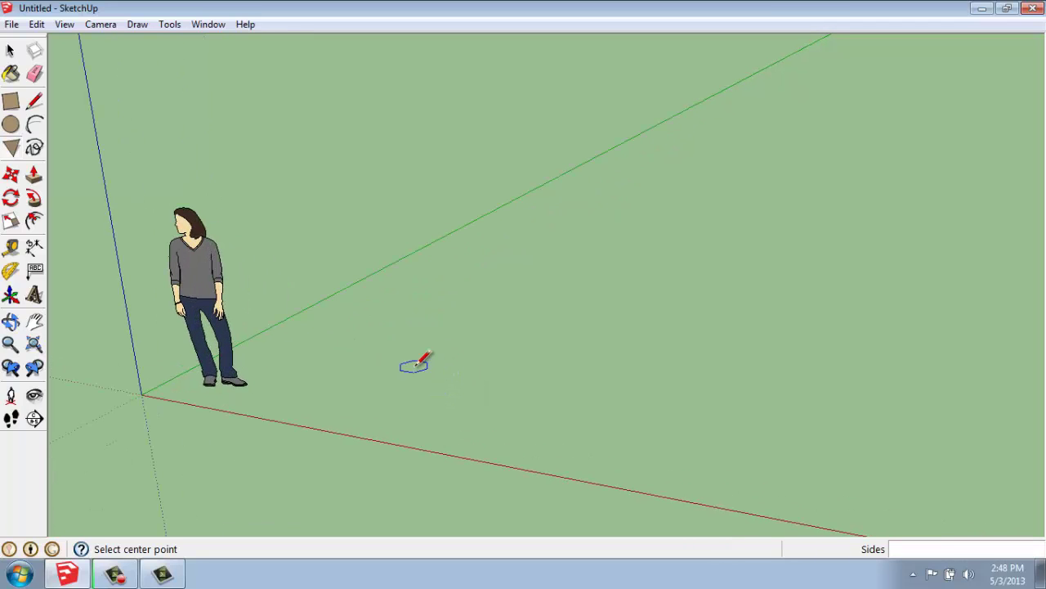
pyautogui.click(453, 350)
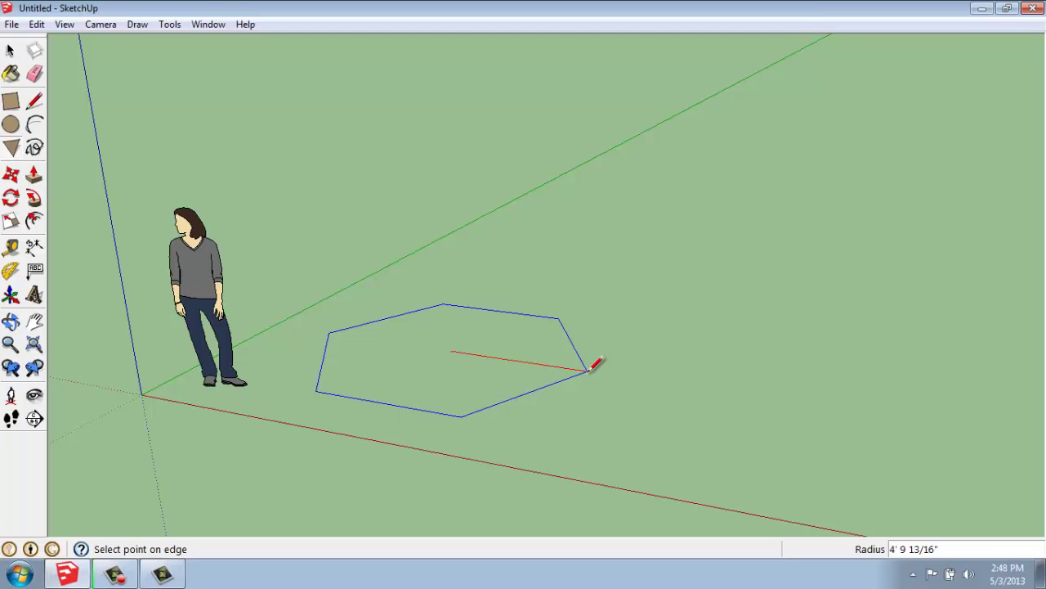
pyautogui.write('4')
pyautogui.press('Return')
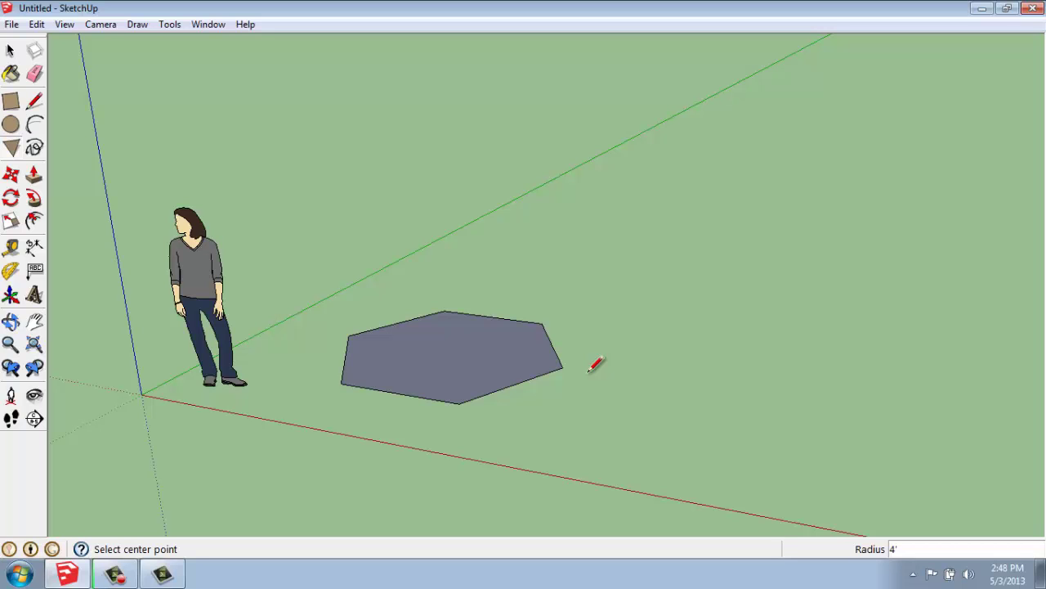
pyautogui.scroll(-2, 736, 374)
pyautogui.moveTo(842, 386); pyautogui.dragTo(858, 401, button='middle')
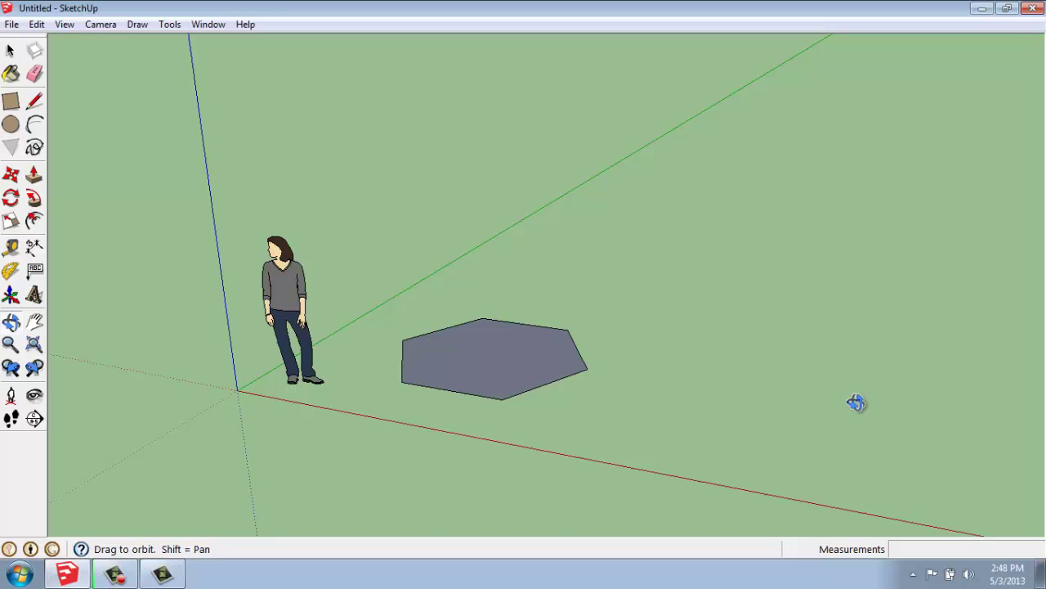
pyautogui.click(697, 400)
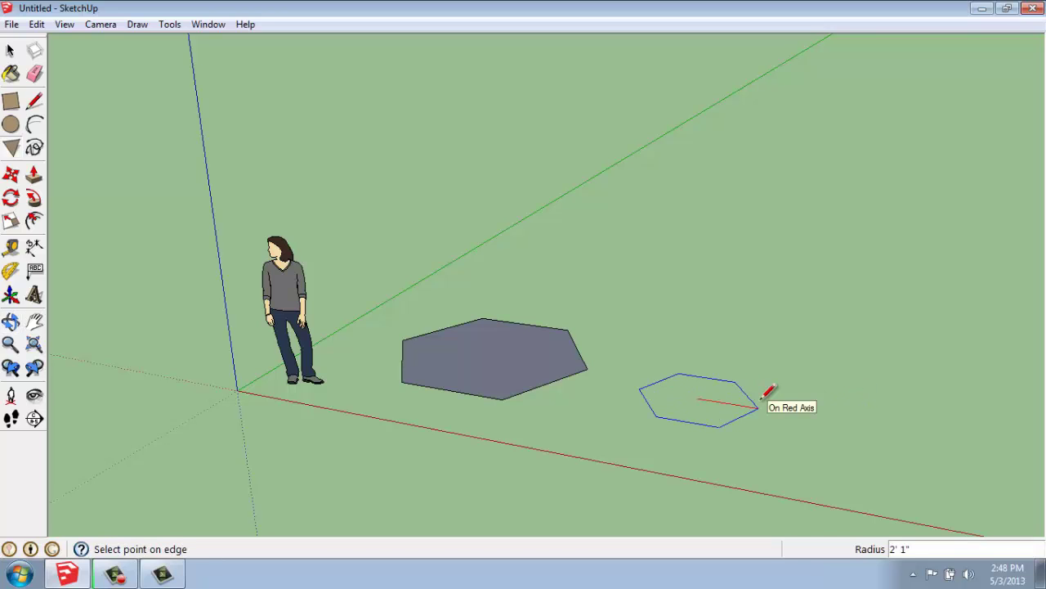
pyautogui.click(760, 401)
pyautogui.click(663, 271)
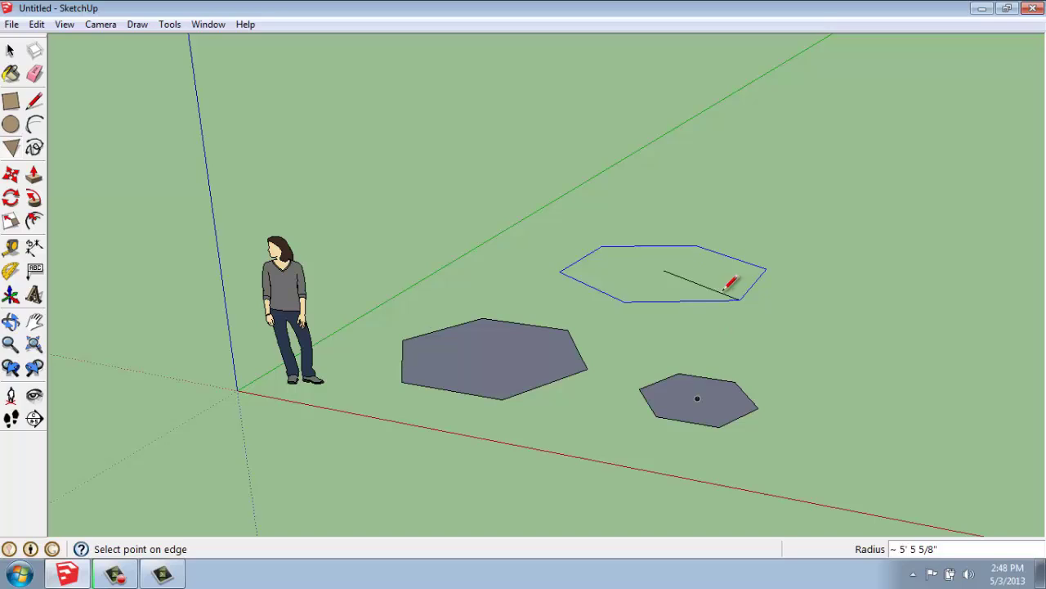
pyautogui.click(699, 271)
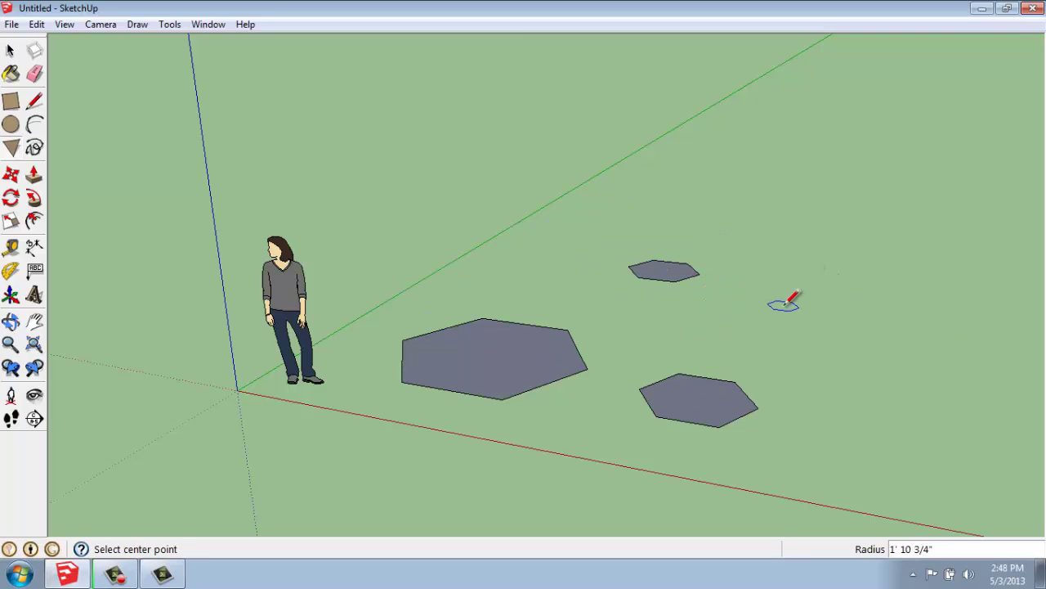
pyautogui.press('space')
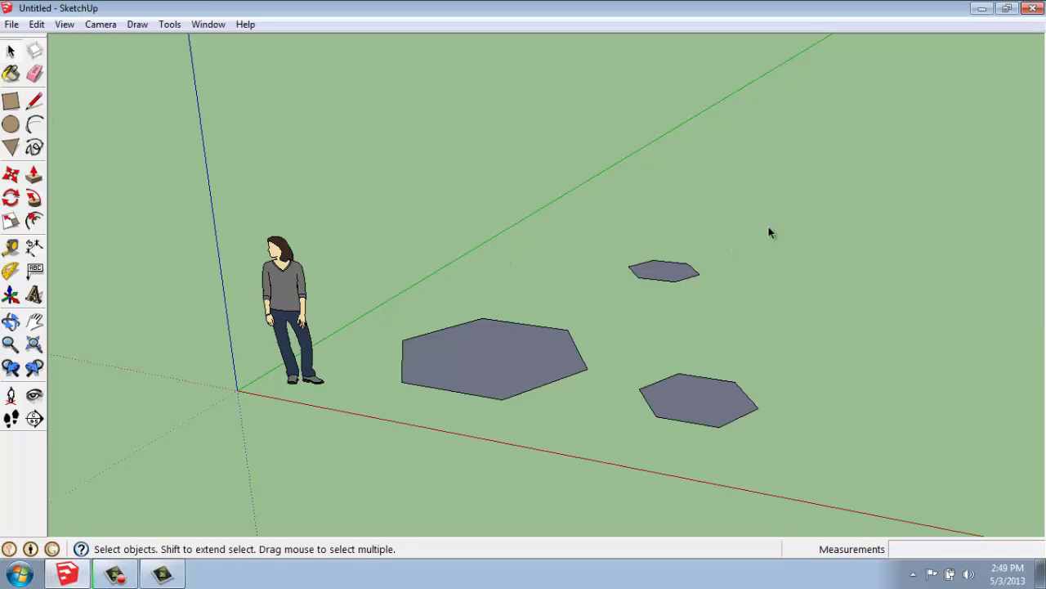
pyautogui.moveTo(620, 300); pyautogui.dragTo(621, 301)
pyautogui.press('Delete')
pyautogui.moveTo(628, 476); pyautogui.dragTo(628, 476)
pyautogui.press('Delete')
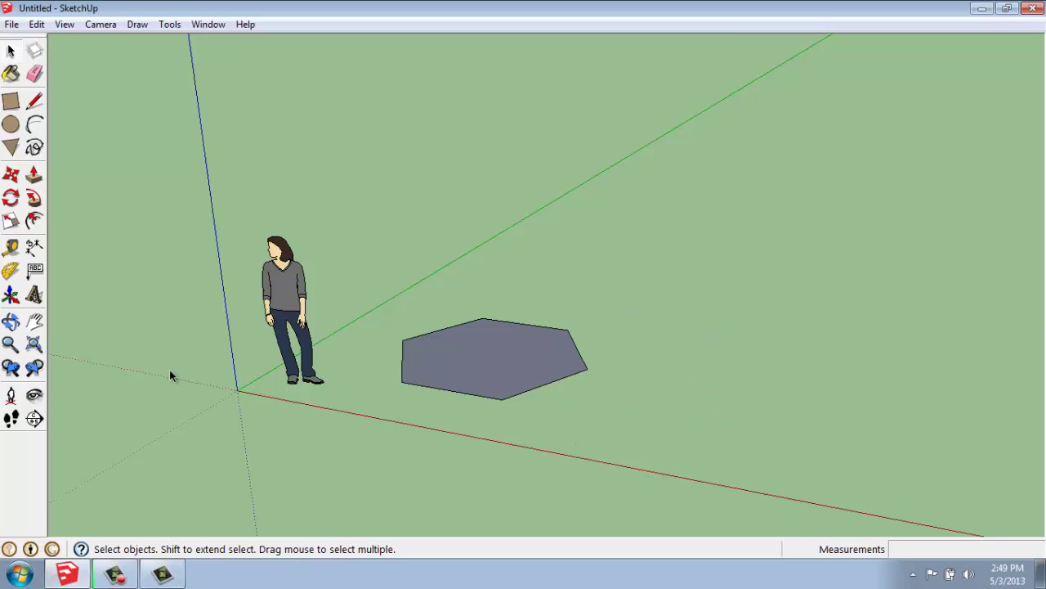
# Draw a 5'-radius triangle centred on the hexagon's right corner, overlapping the hexagon.
pyautogui.click(11, 150)
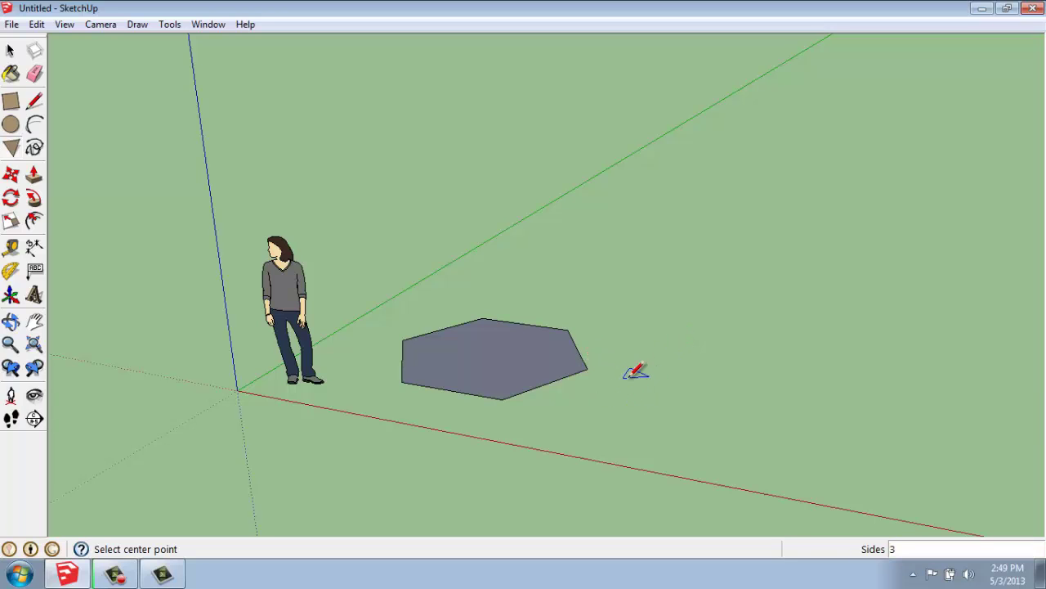
pyautogui.scroll(3, 638, 372)
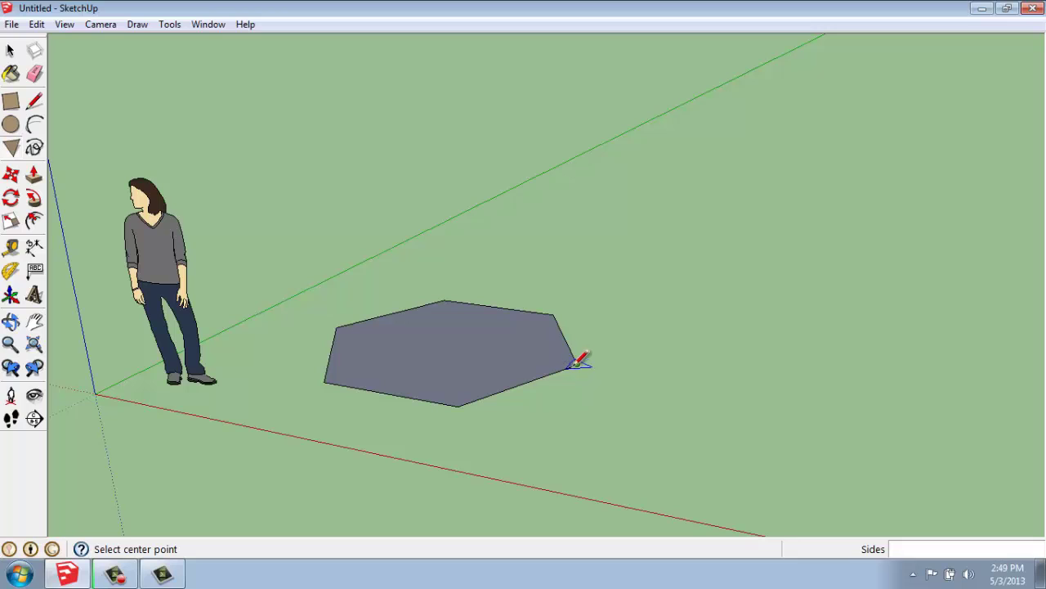
pyautogui.scroll(3, 576, 363)
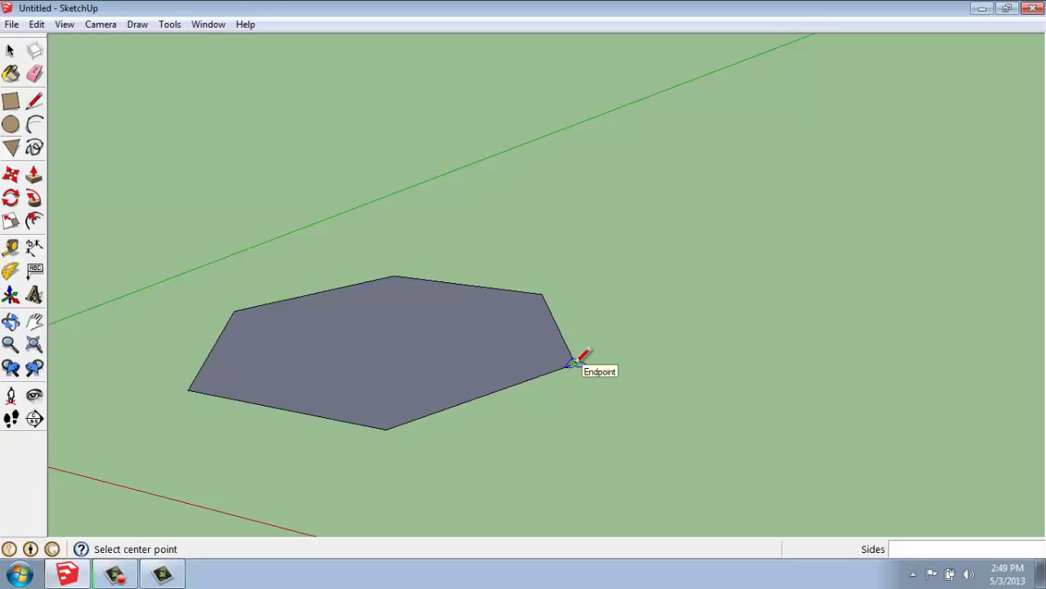
pyautogui.click(576, 364)
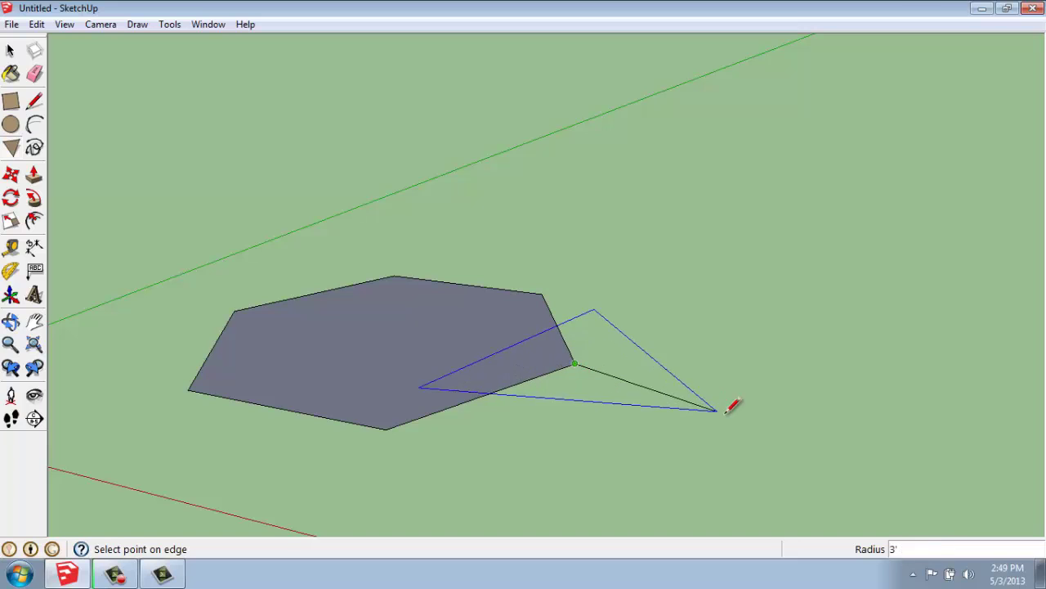
pyautogui.scroll(-2, 868, 409)
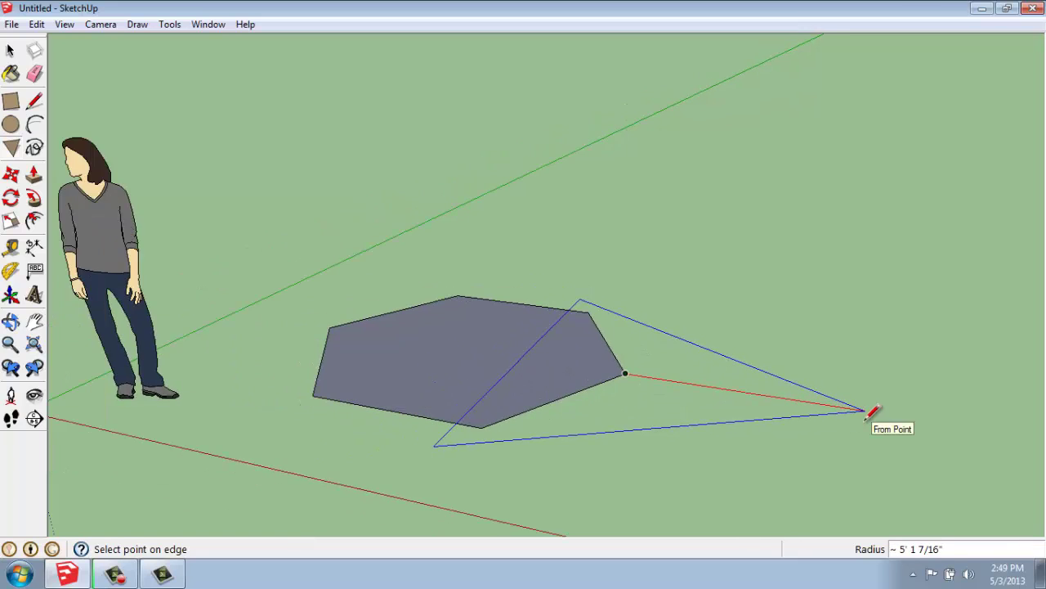
pyautogui.scroll(-3, 868, 411)
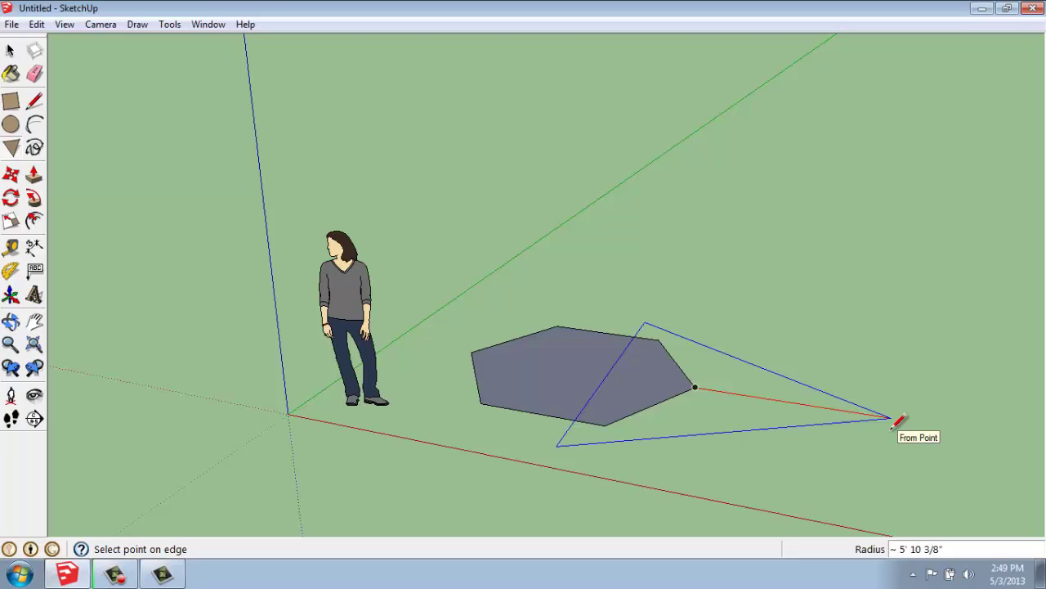
pyautogui.write("5'")
pyautogui.press('Return')
pyautogui.scroll(2, 948, 405)
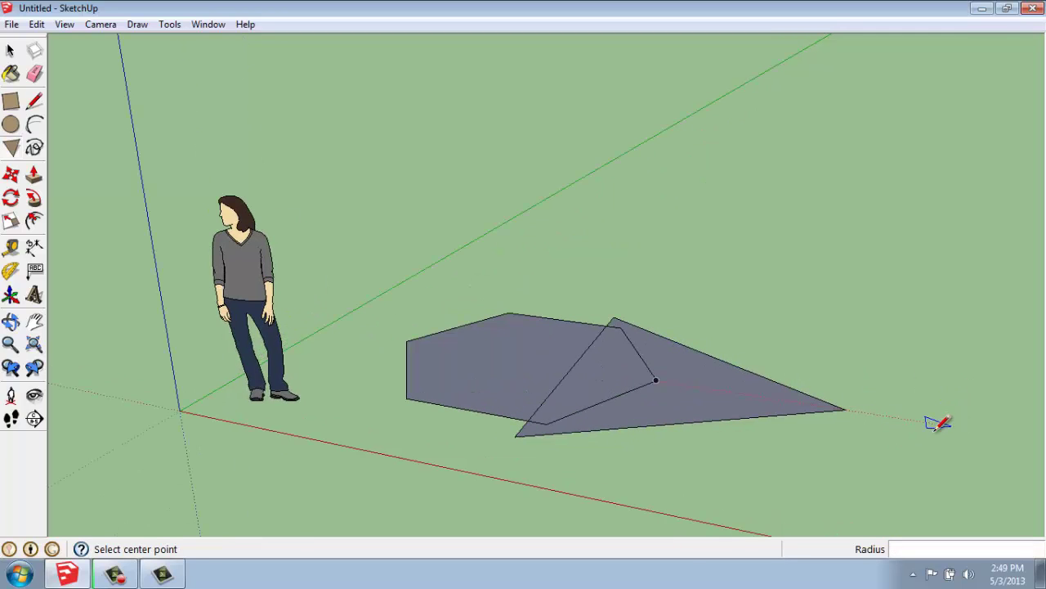
pyautogui.press('space')
pyautogui.moveTo(671, 287); pyautogui.dragTo(657, 408, button='middle')
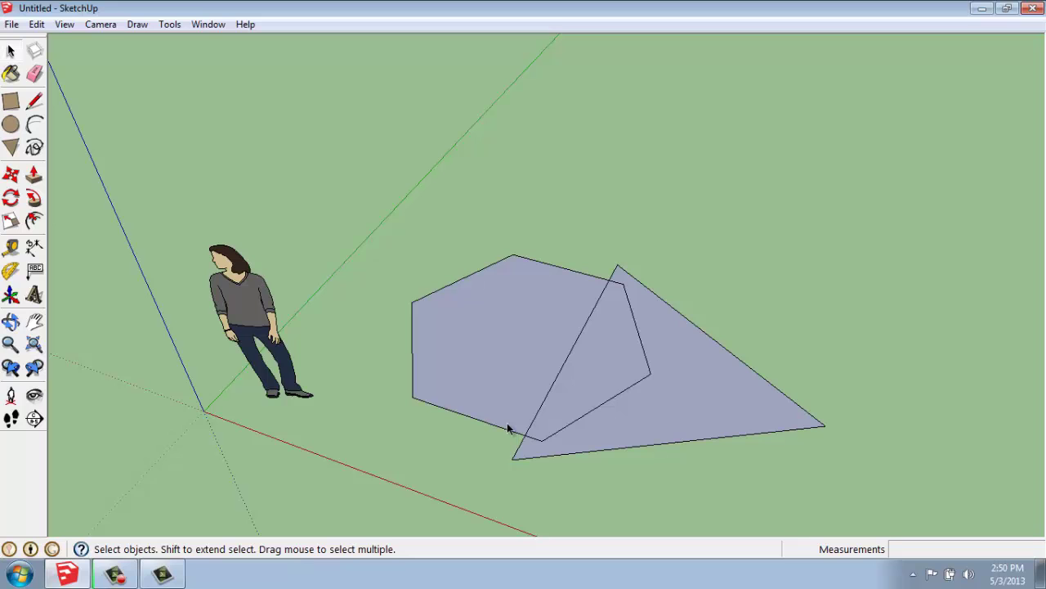
pyautogui.moveTo(670, 450); pyautogui.dragTo(770, 379, button='middle')
pyautogui.moveTo(904, 423); pyautogui.dragTo(820, 444, button='middle')
pyautogui.scroll(2, 708, 425)
pyautogui.scroll(-4, 713, 421)
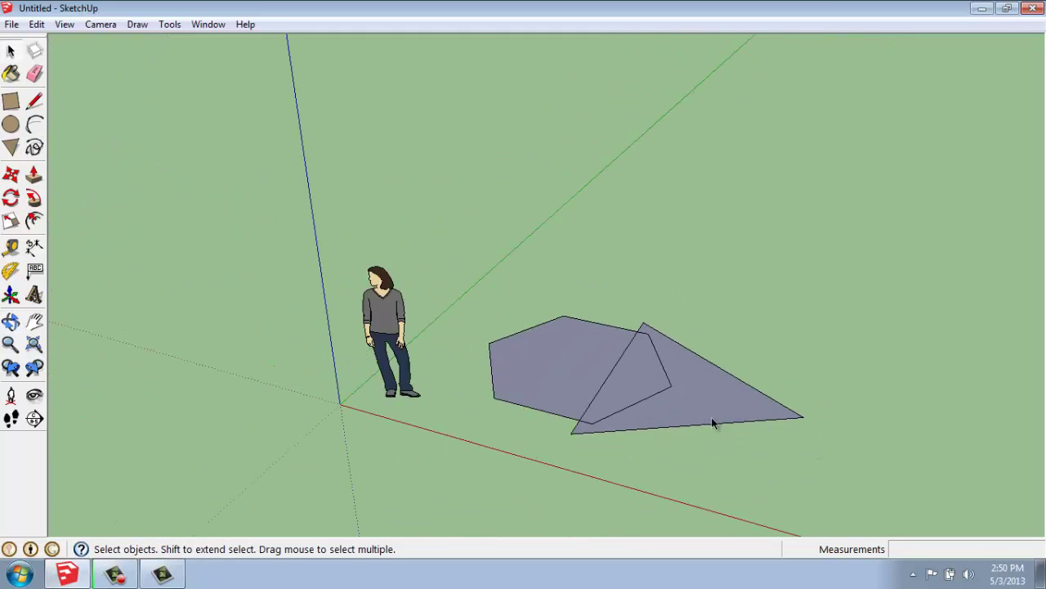
pyautogui.moveTo(907, 444); pyautogui.dragTo(914, 442, button='middle')
pyautogui.press('h')
pyautogui.moveTo(871, 413); pyautogui.dragTo(652, 387)
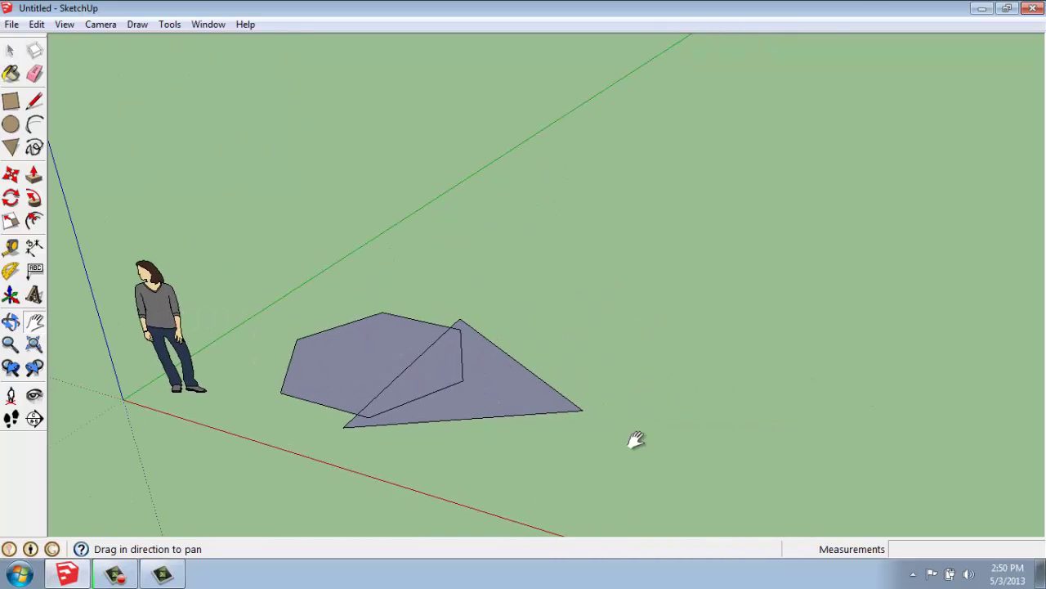
pyautogui.scroll(2, 634, 438)
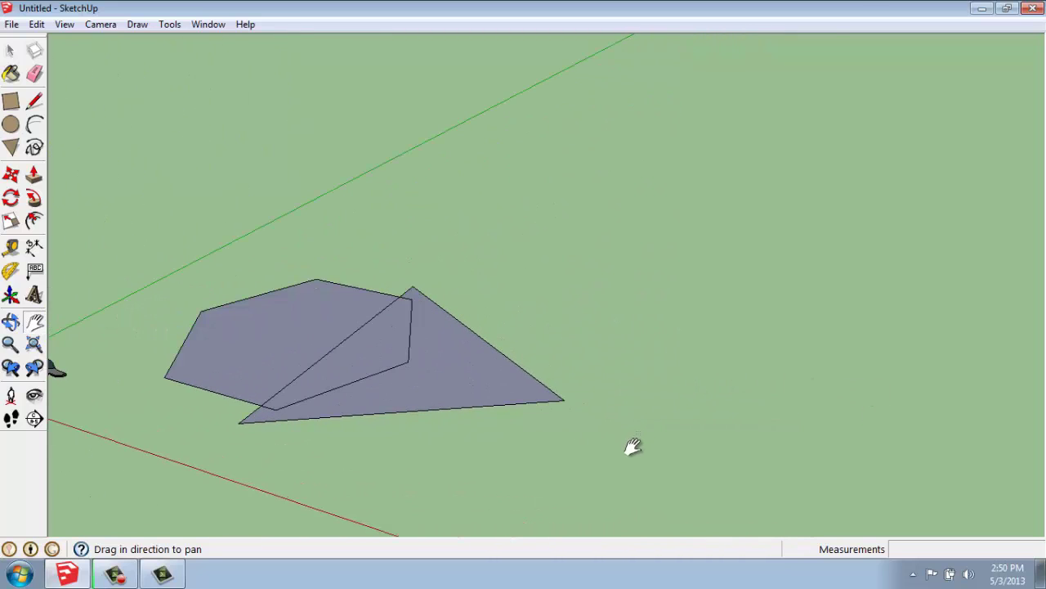
pyautogui.press('space')
pyautogui.scroll(-2, 632, 403)
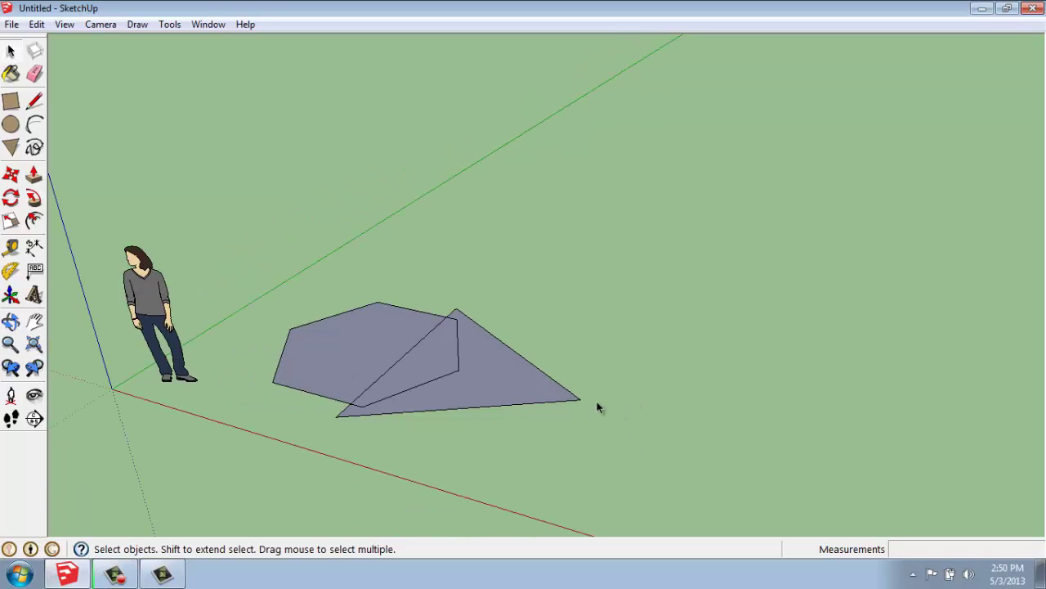
# Draw a small 24-sided round face to the right of the triangle.
pyautogui.click(11, 148)
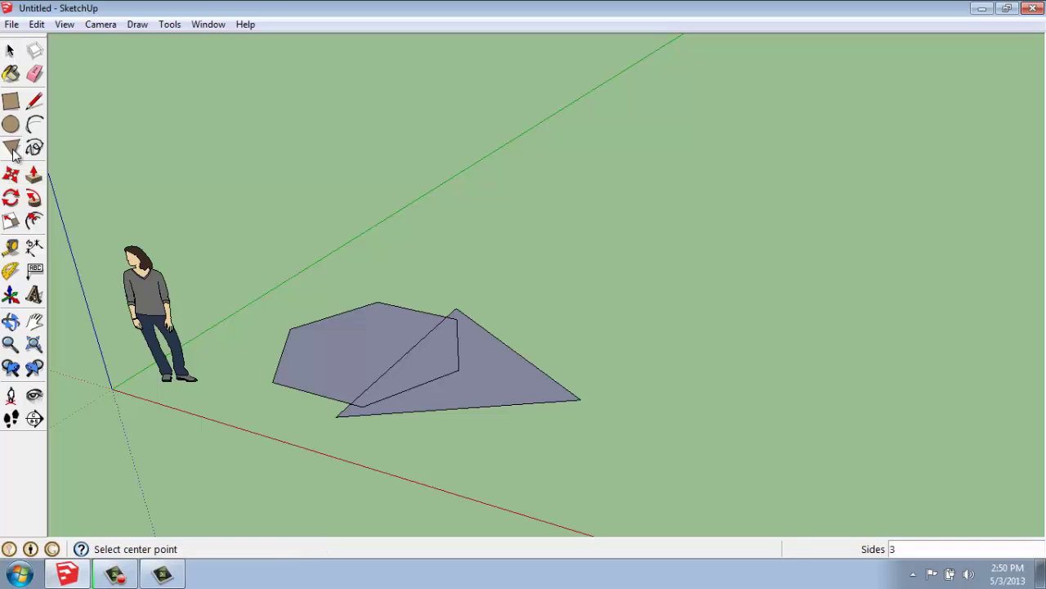
pyautogui.write('24')
pyautogui.press('Return')
pyautogui.click(654, 417)
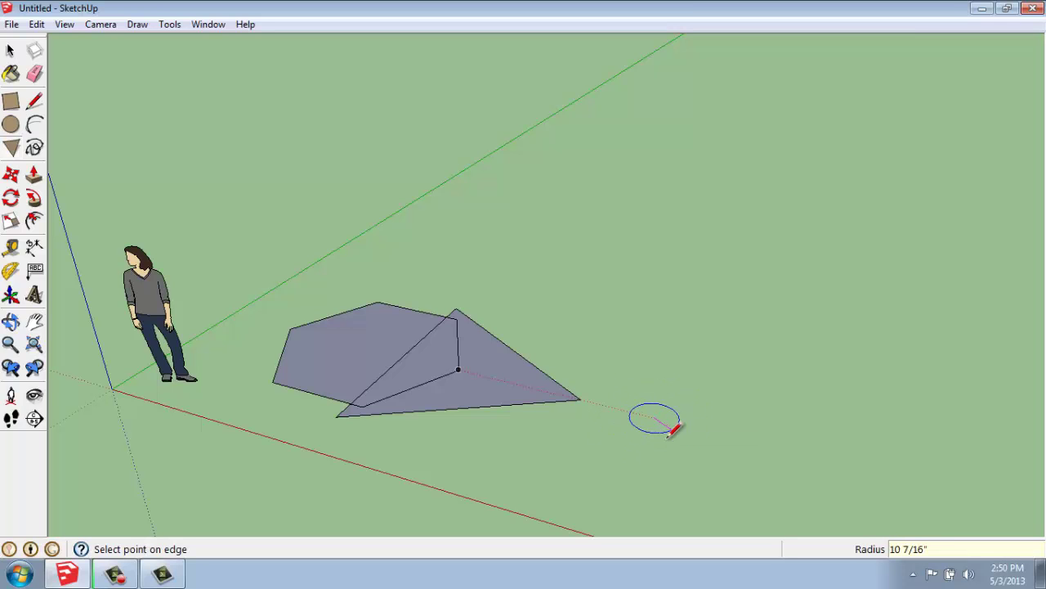
pyautogui.click(673, 430)
pyautogui.scroll(4, 682, 439)
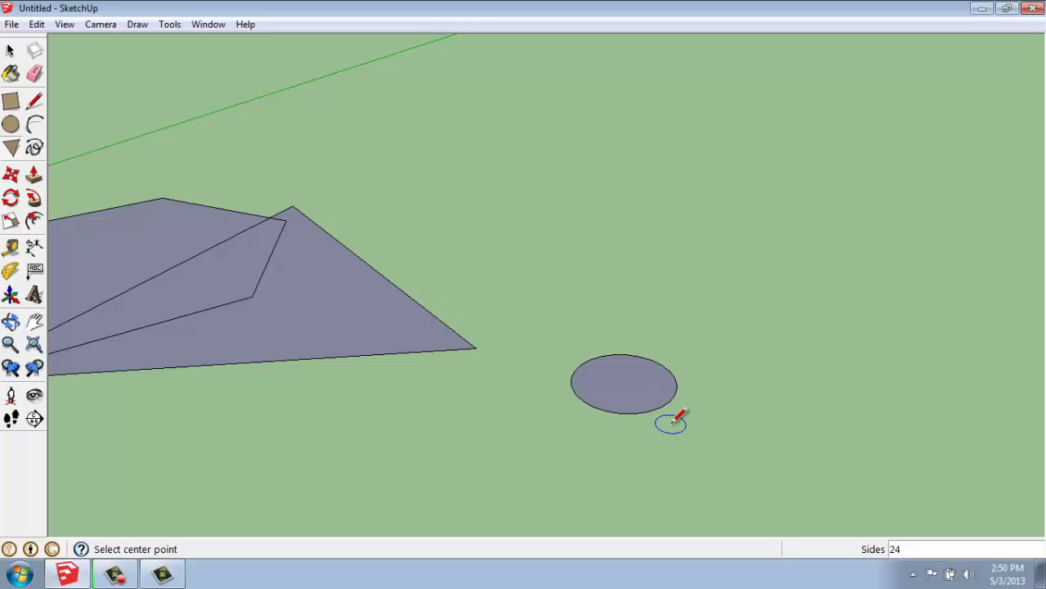
pyautogui.press('space')
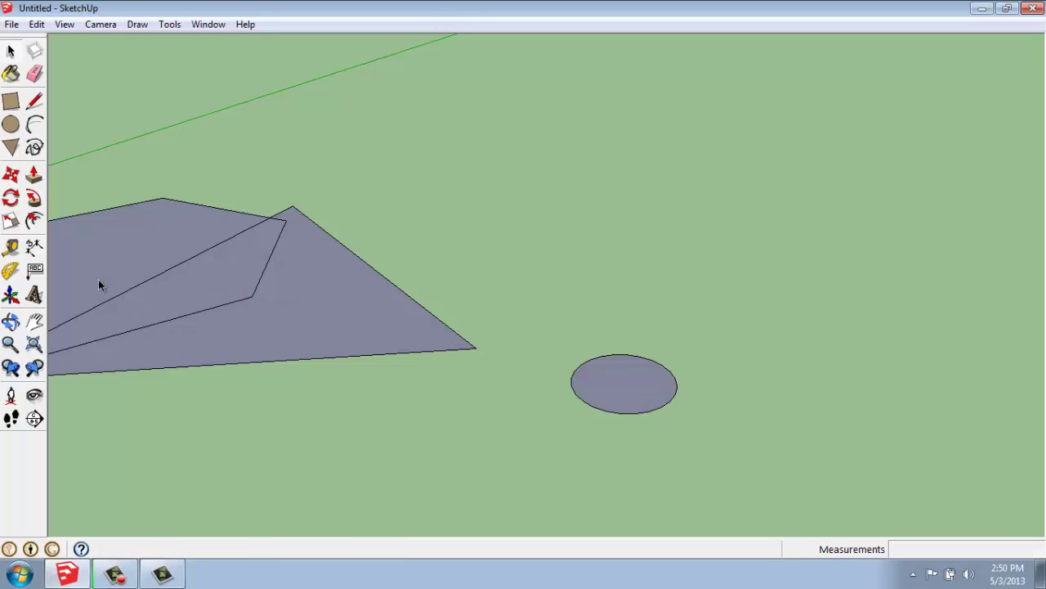
# Draw a second circle with a 9 1/4" radius further right.
pyautogui.click(10, 127)
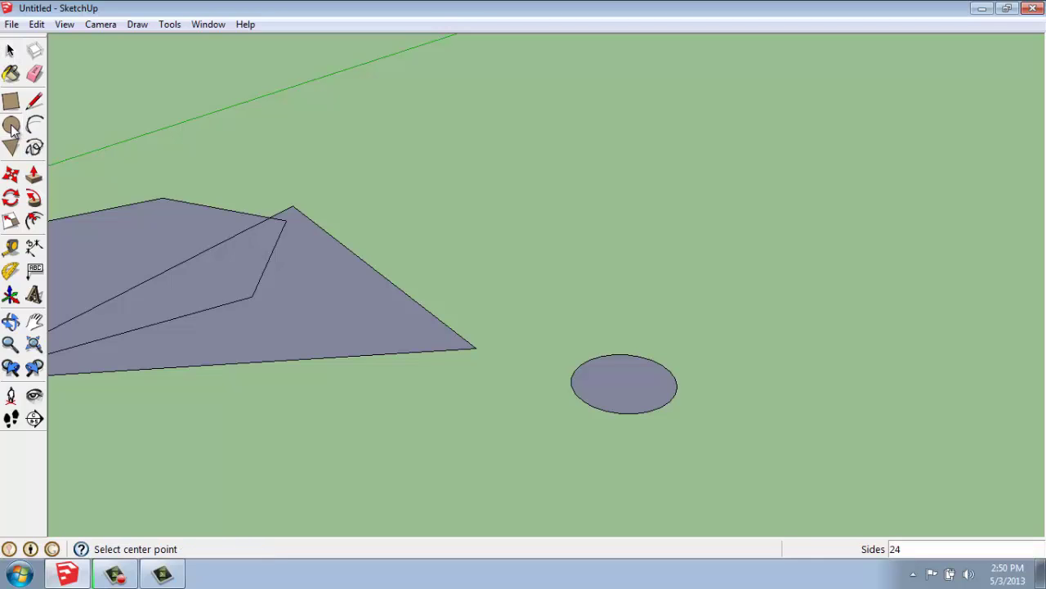
pyautogui.click(862, 438)
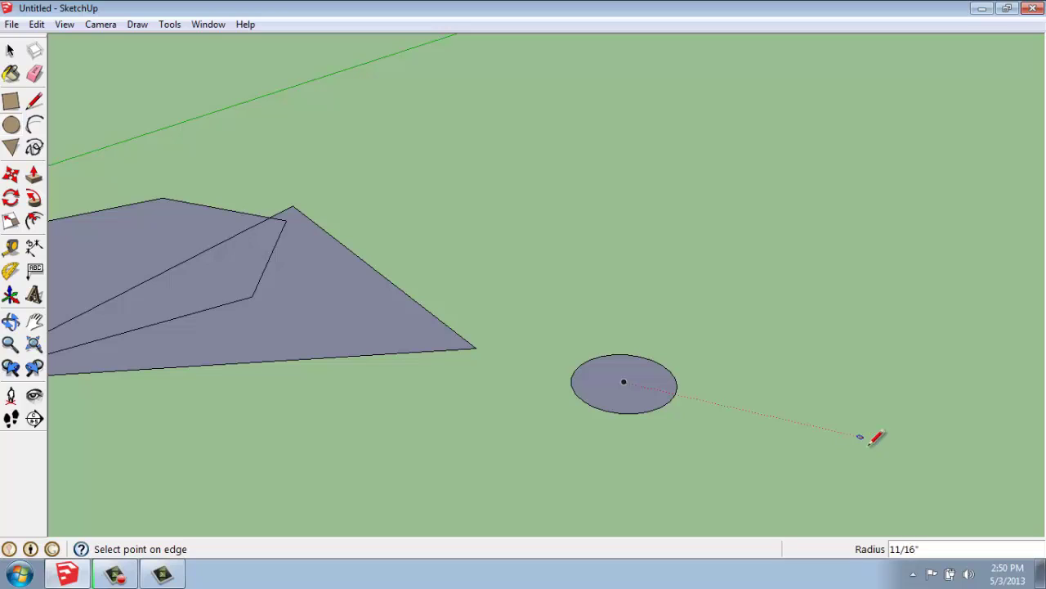
pyautogui.click(923, 448)
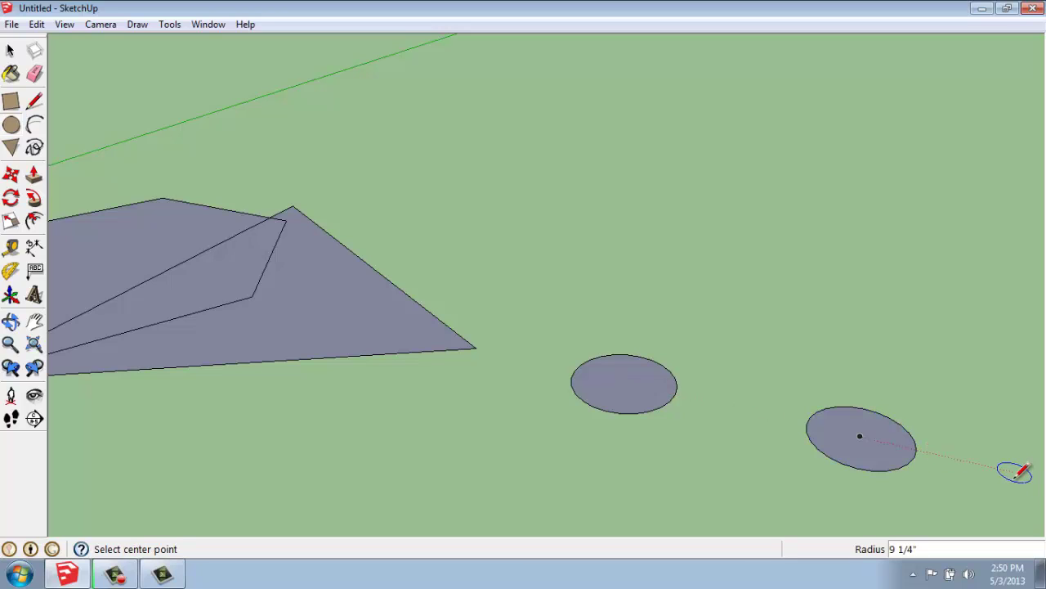
pyautogui.press('space')
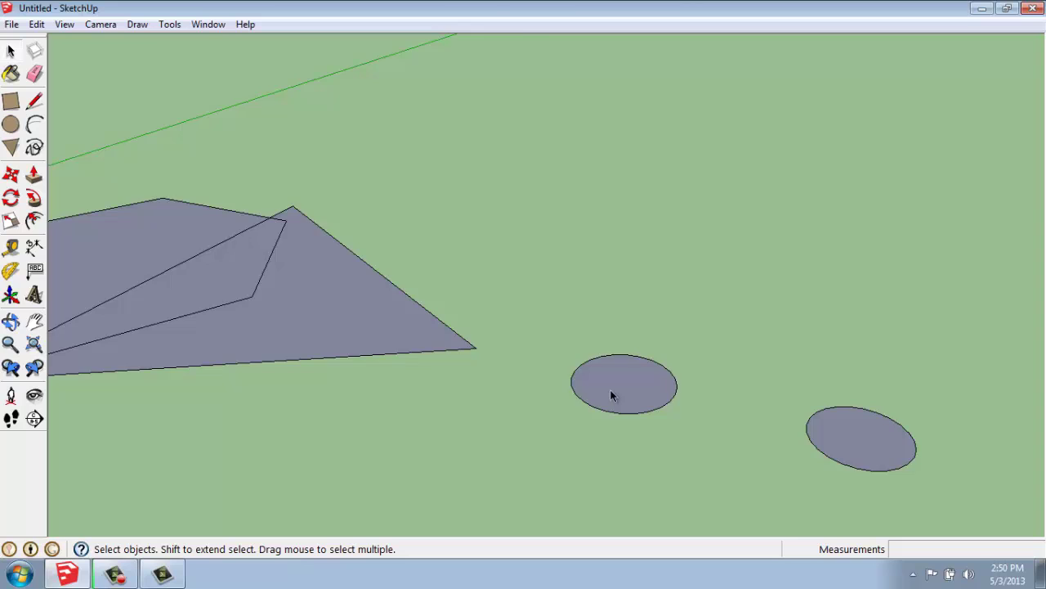
pyautogui.scroll(-5, 610, 396)
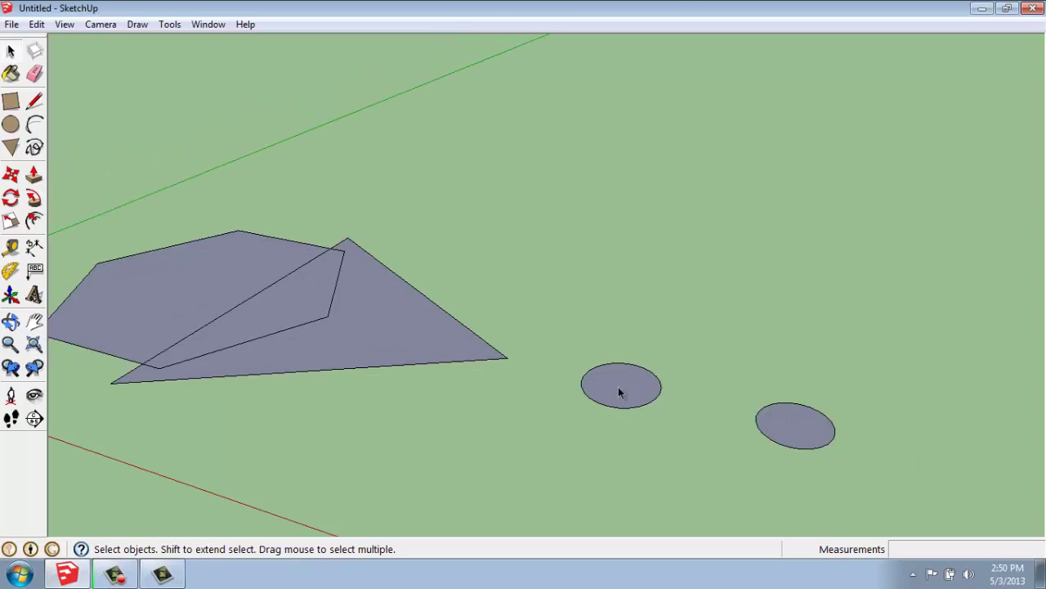
pyautogui.click(34, 174)
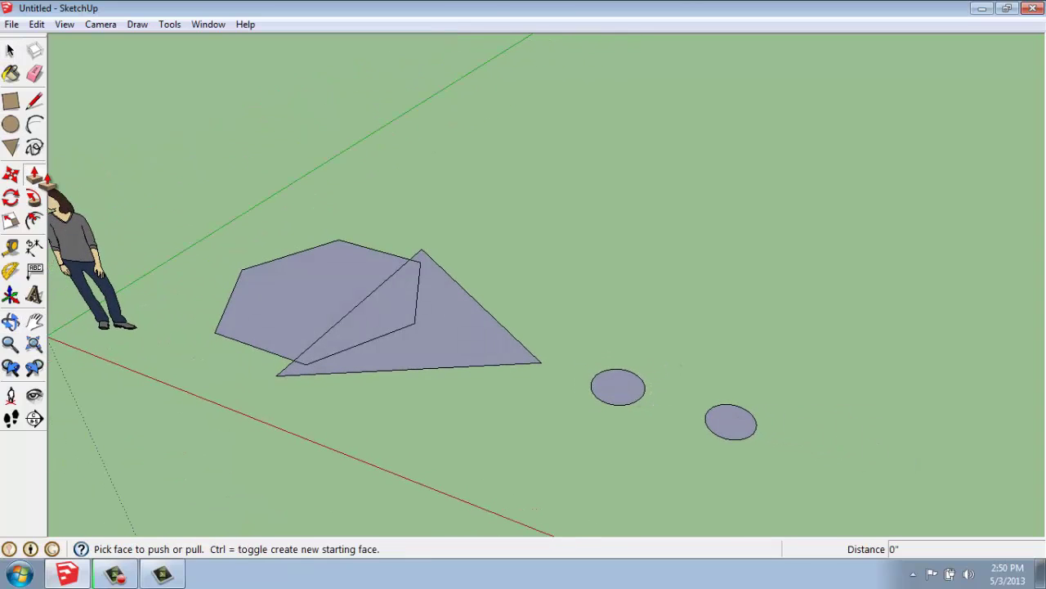
# Pull the 24-sided face and the 9 1/4" circle up into tall cylinders.
pyautogui.click(614, 389)
pyautogui.moveTo(607, 335); pyautogui.dragTo(627, 252)
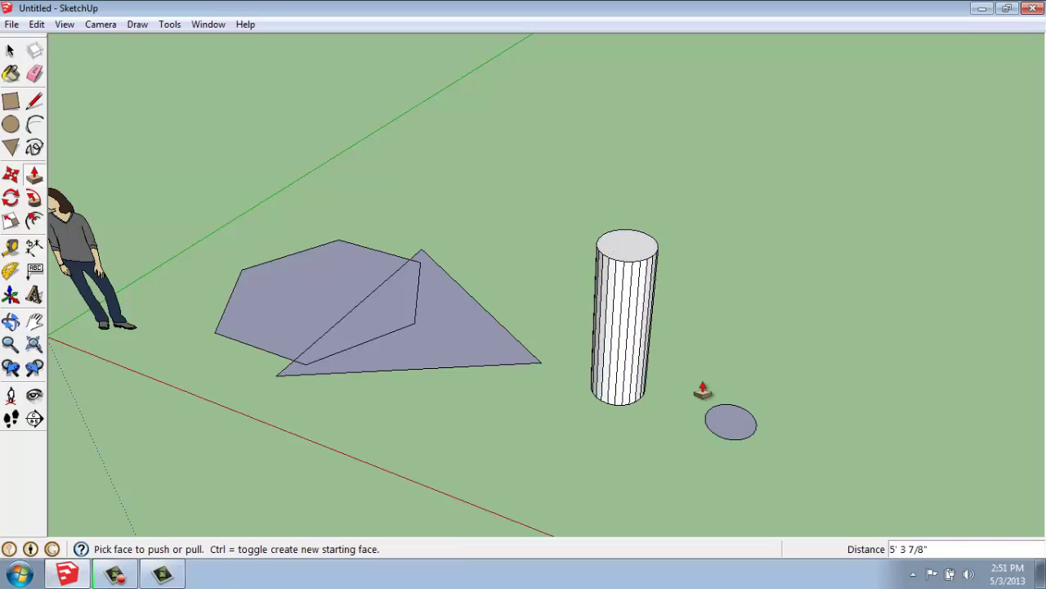
pyautogui.moveTo(743, 422); pyautogui.dragTo(752, 280)
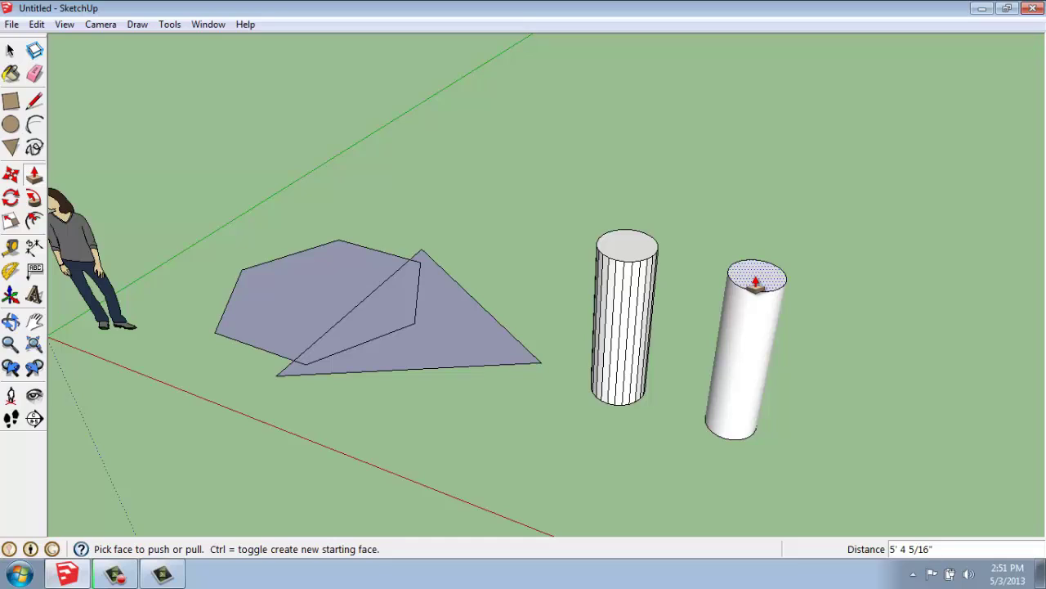
pyautogui.press('space')
pyautogui.scroll(2, 778, 391)
pyautogui.moveTo(777, 390); pyautogui.dragTo(778, 235, button='middle')
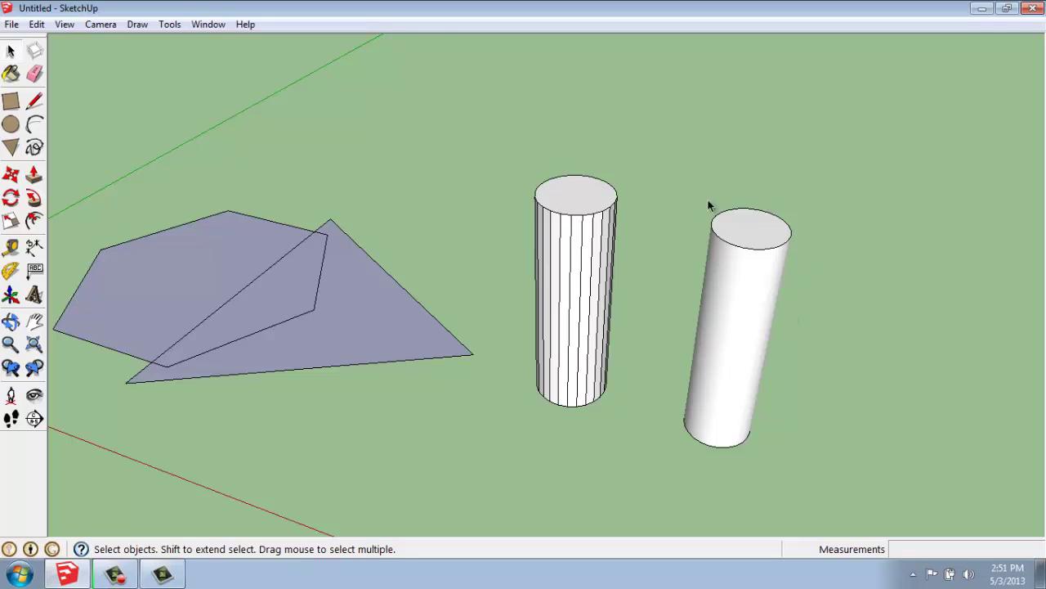
pyautogui.click(10, 125)
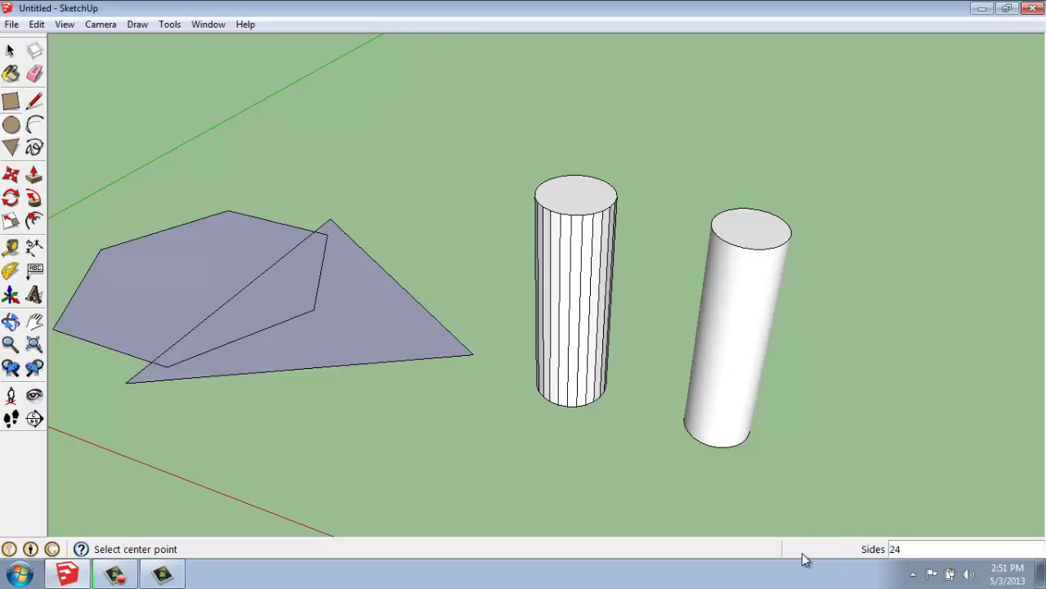
pyautogui.click(9, 51)
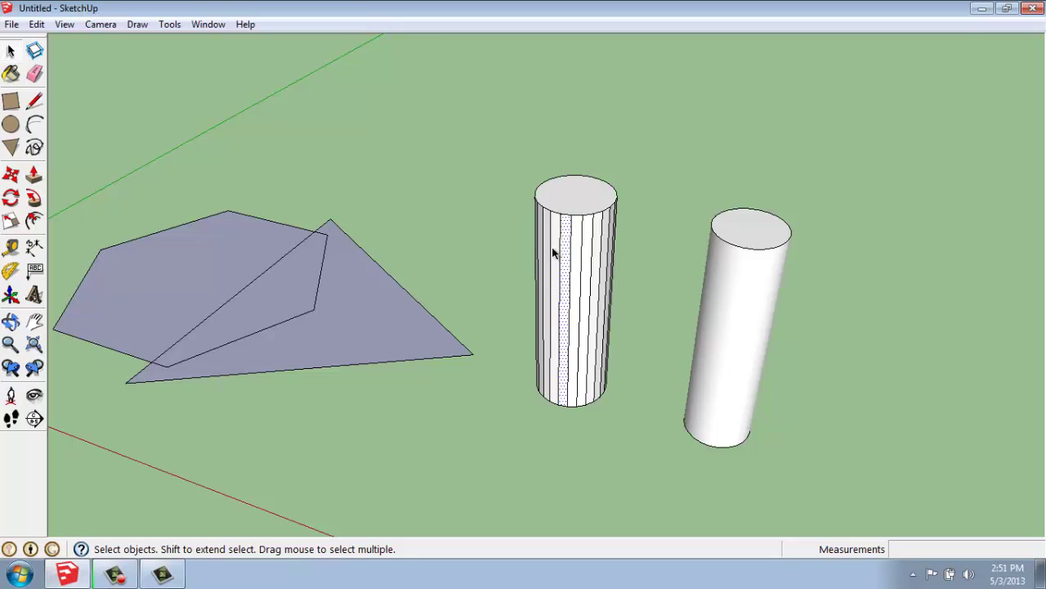
# Pull two faces of the ribbed cylinder outward into two flat fins.
pyautogui.click(643, 257)
pyautogui.moveTo(712, 226); pyautogui.dragTo(632, 200, button='middle')
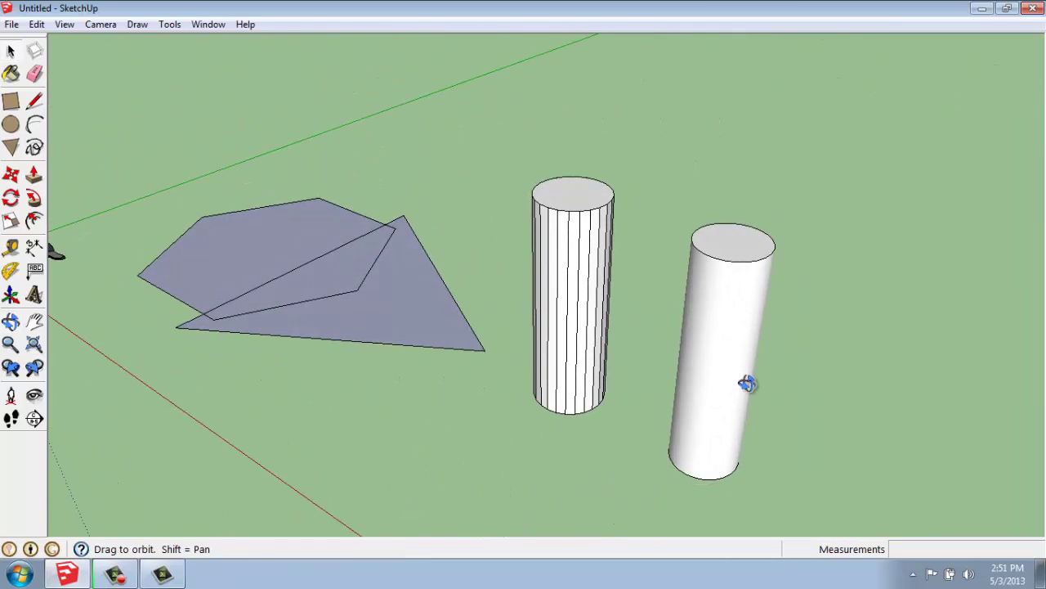
pyautogui.moveTo(746, 385); pyautogui.dragTo(752, 362, button='middle')
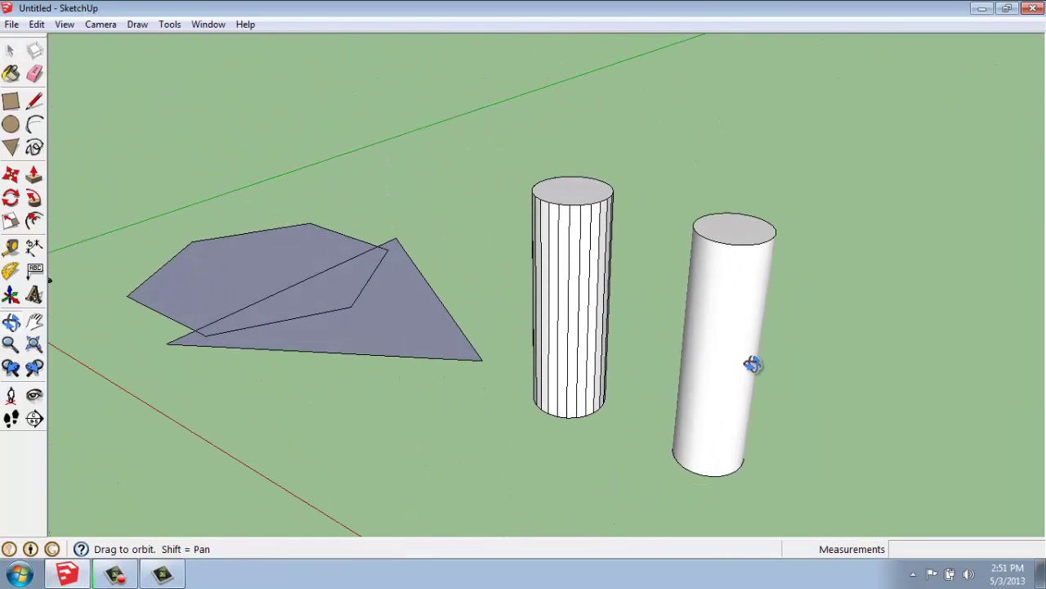
pyautogui.click(34, 178)
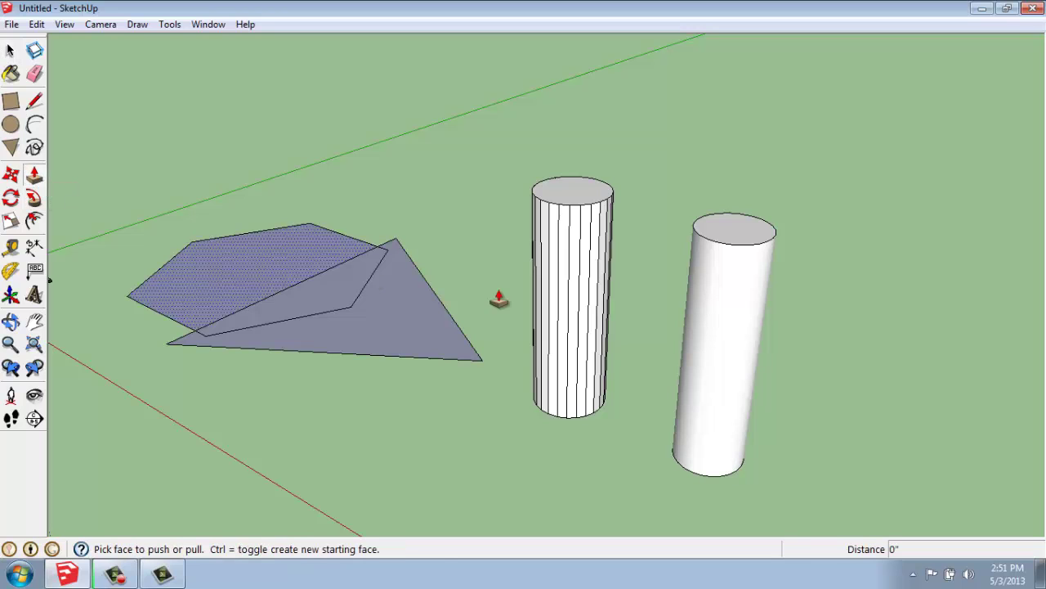
pyautogui.click(563, 300)
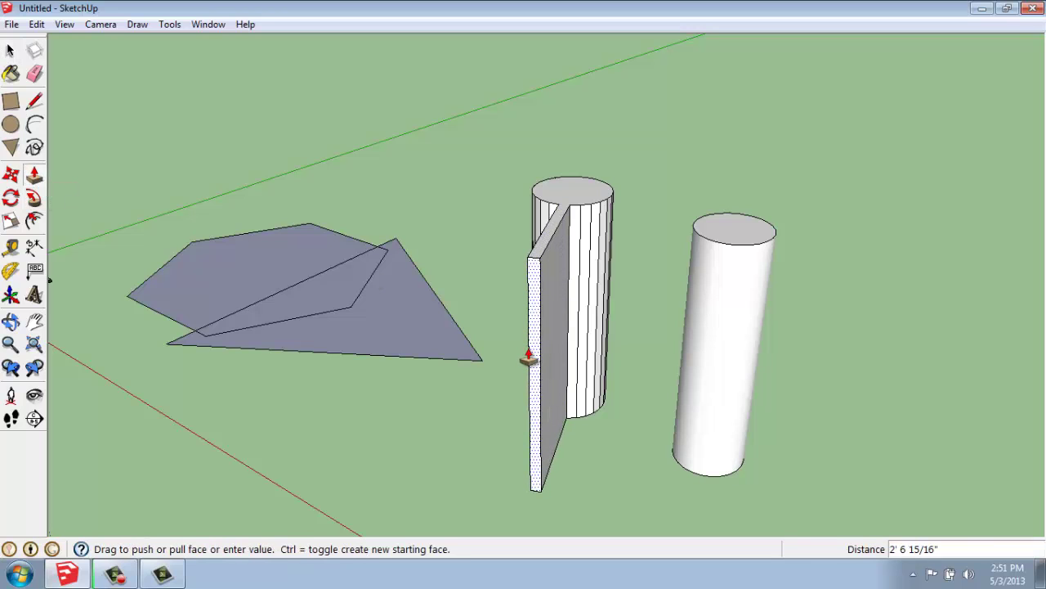
pyautogui.click(526, 363)
pyautogui.click(584, 274)
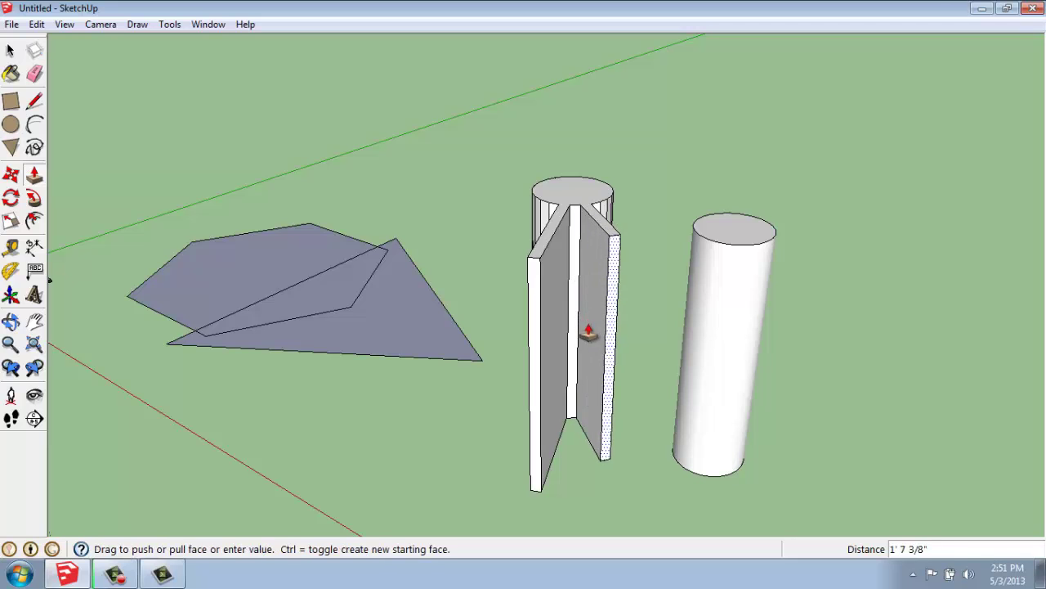
pyautogui.click(591, 354)
# Thicken one fin by pulling out its side face.
pyautogui.moveTo(612, 269); pyautogui.dragTo(276, 290, button='middle')
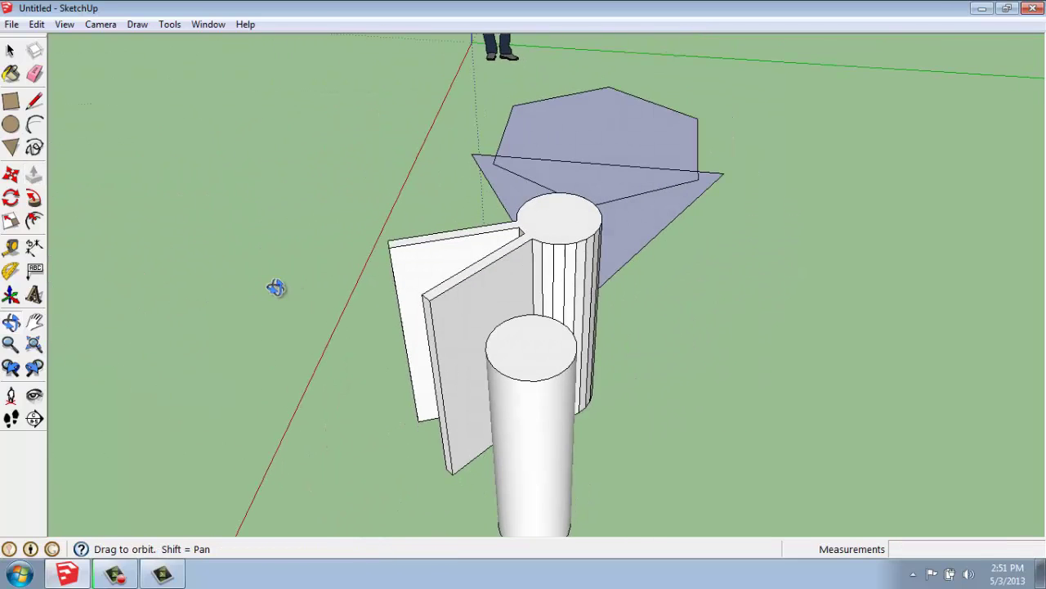
pyautogui.click(453, 329)
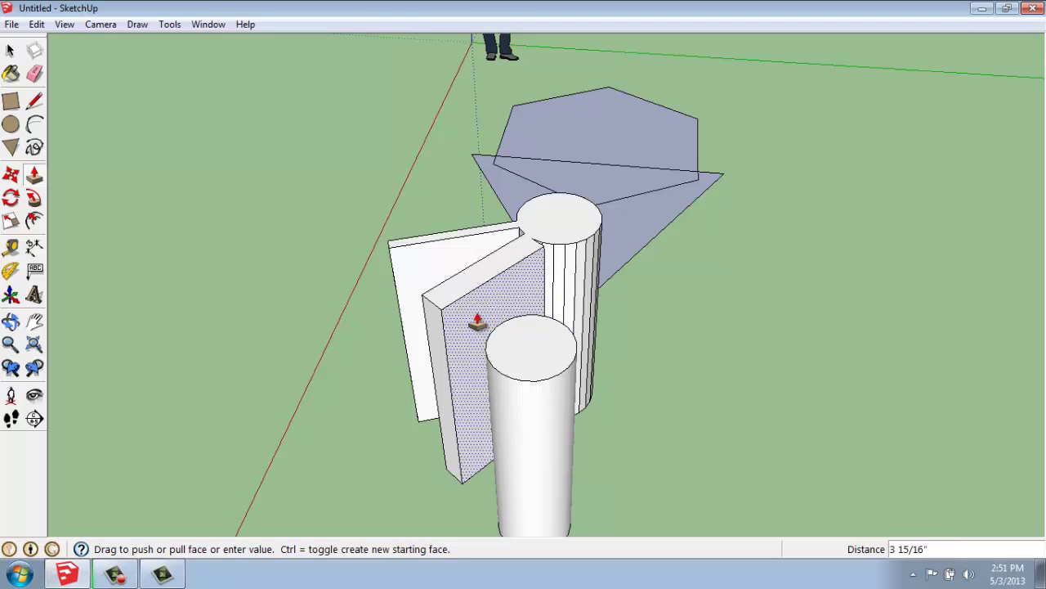
pyautogui.click(439, 320)
pyautogui.moveTo(439, 319); pyautogui.dragTo(822, 351, button='middle')
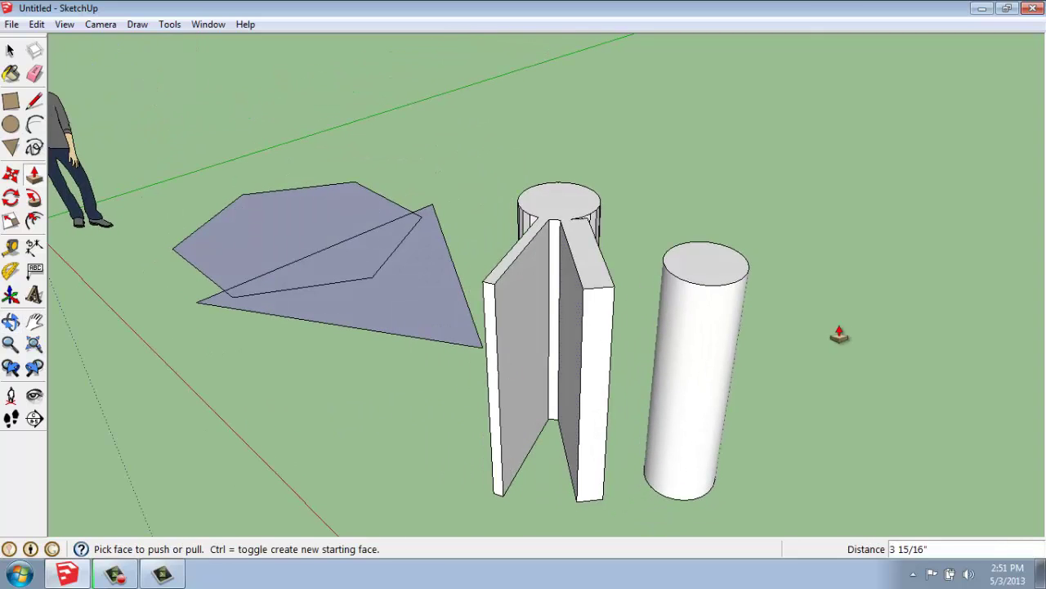
pyautogui.press('space')
pyautogui.moveTo(369, 322); pyautogui.dragTo(273, 442, button='middle')
pyautogui.scroll(2, 111, 433)
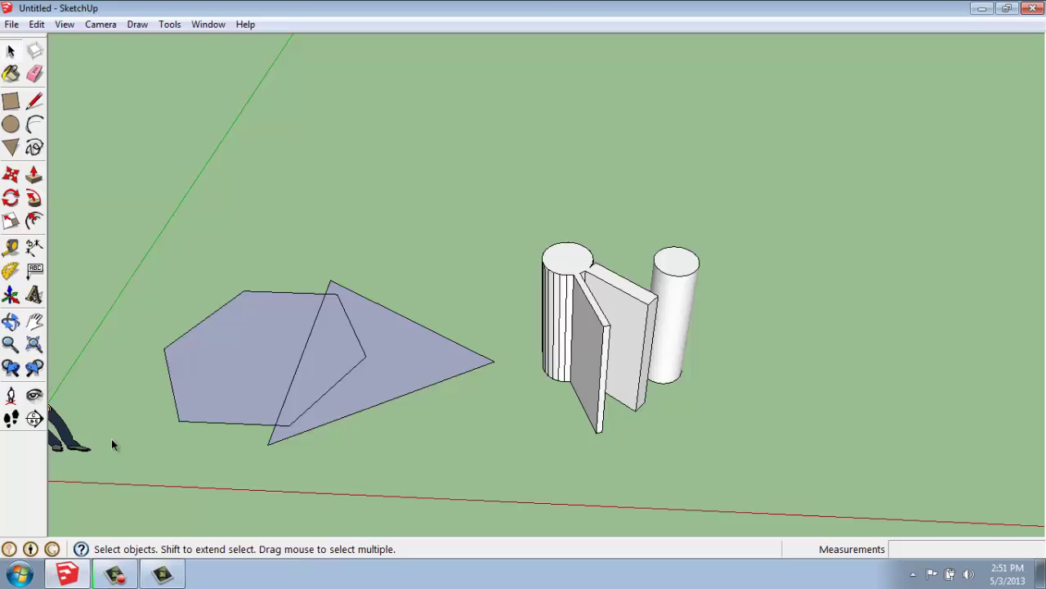
pyautogui.scroll(3, 242, 400)
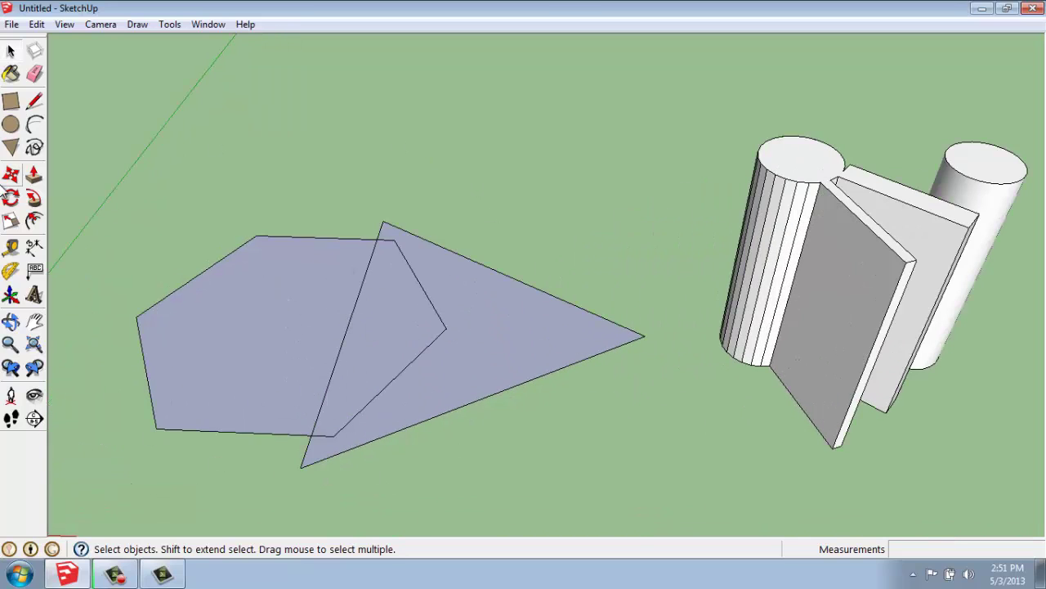
pyautogui.click(33, 175)
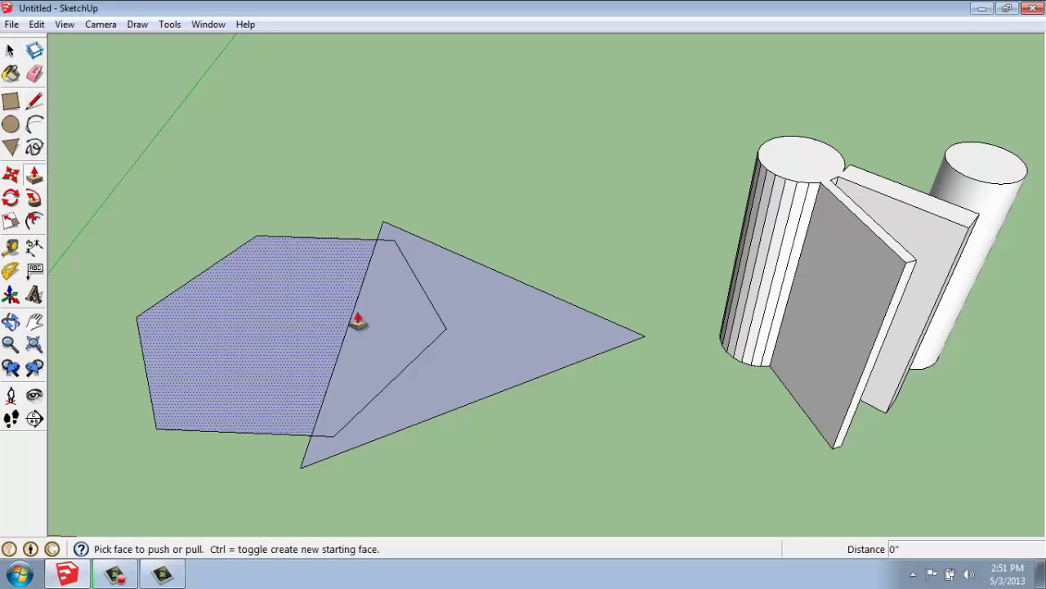
pyautogui.moveTo(490, 336); pyautogui.dragTo(507, 295)
pyautogui.moveTo(264, 318); pyautogui.dragTo(264, 374)
pyautogui.moveTo(160, 479); pyautogui.dragTo(462, 465, button='middle')
pyautogui.scroll(-5, 245, 401)
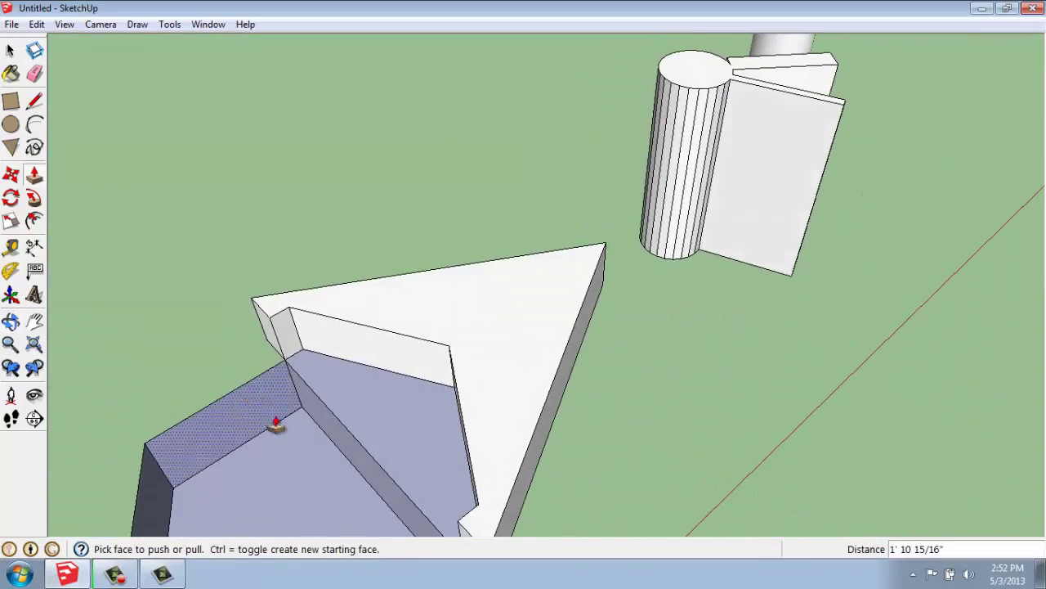
pyautogui.moveTo(348, 427); pyautogui.dragTo(269, 404, button='middle')
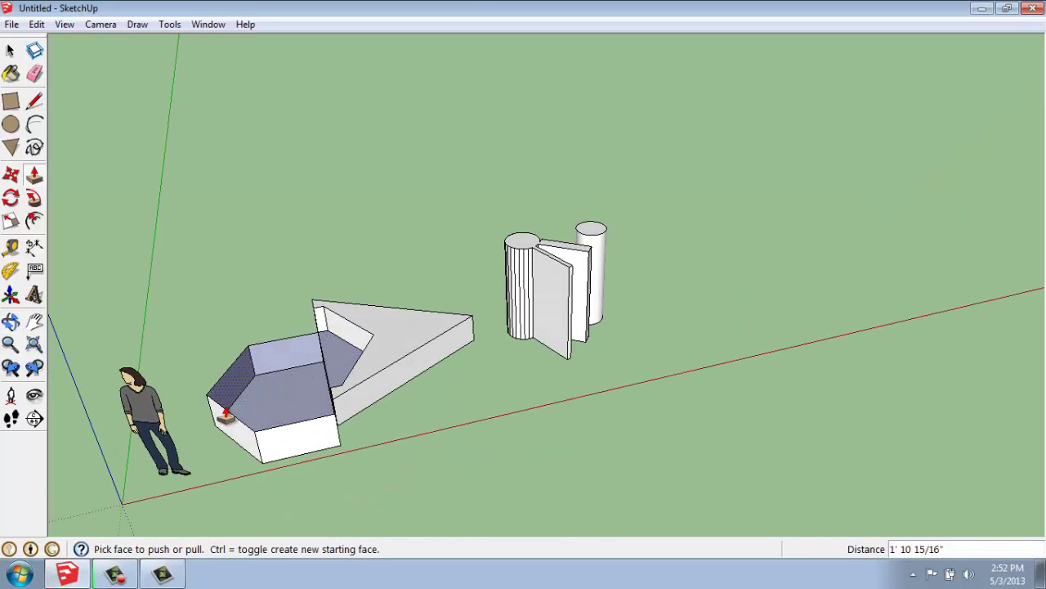
pyautogui.scroll(6, 292, 432)
pyautogui.click(293, 430)
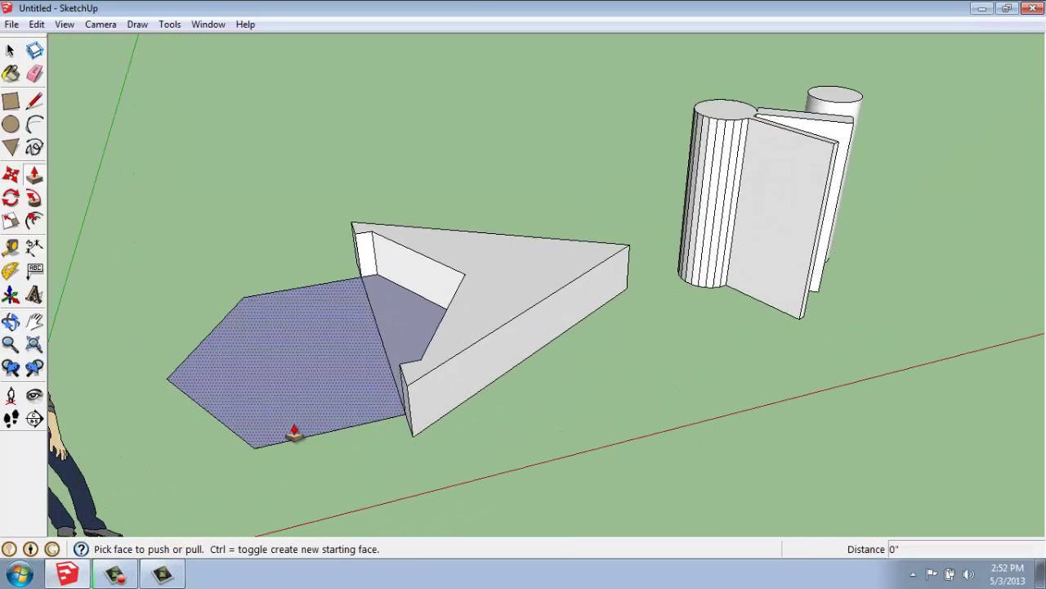
pyautogui.hotkey('ctrl', 'z')
pyautogui.moveTo(426, 350); pyautogui.dragTo(393, 280, button='middle')
pyautogui.scroll(3, 392, 280)
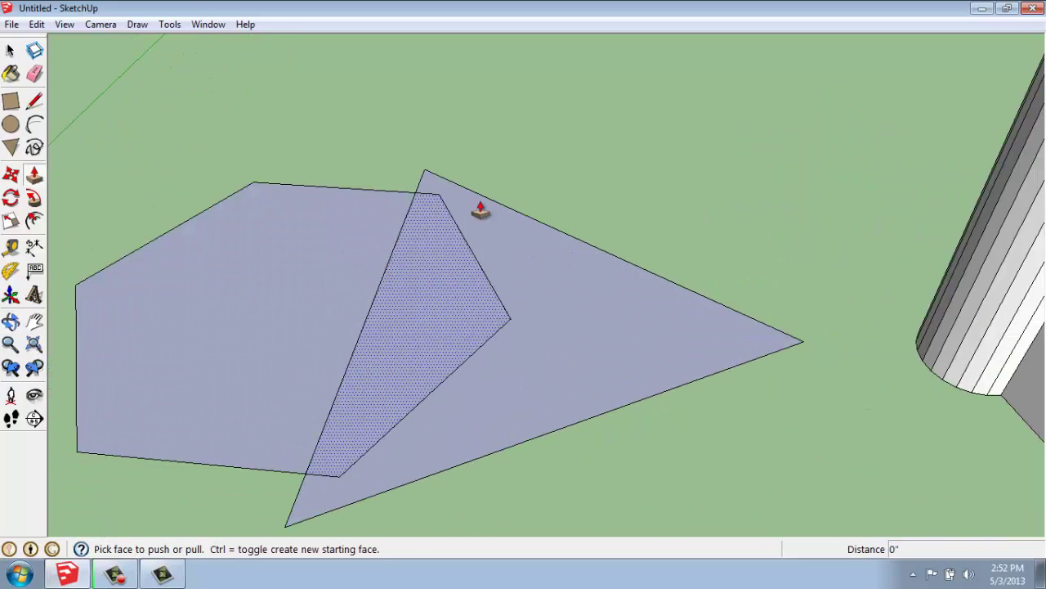
# Erase the hexagon edge and triangle edge crossing inside the overlap.
pyautogui.click(34, 75)
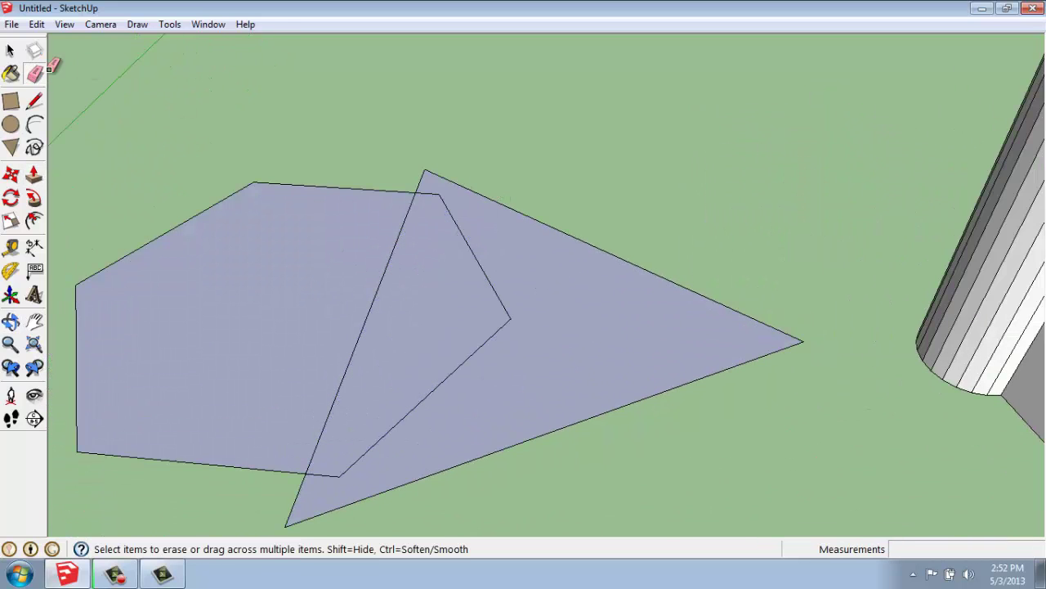
pyautogui.click(428, 189)
pyautogui.click(411, 207)
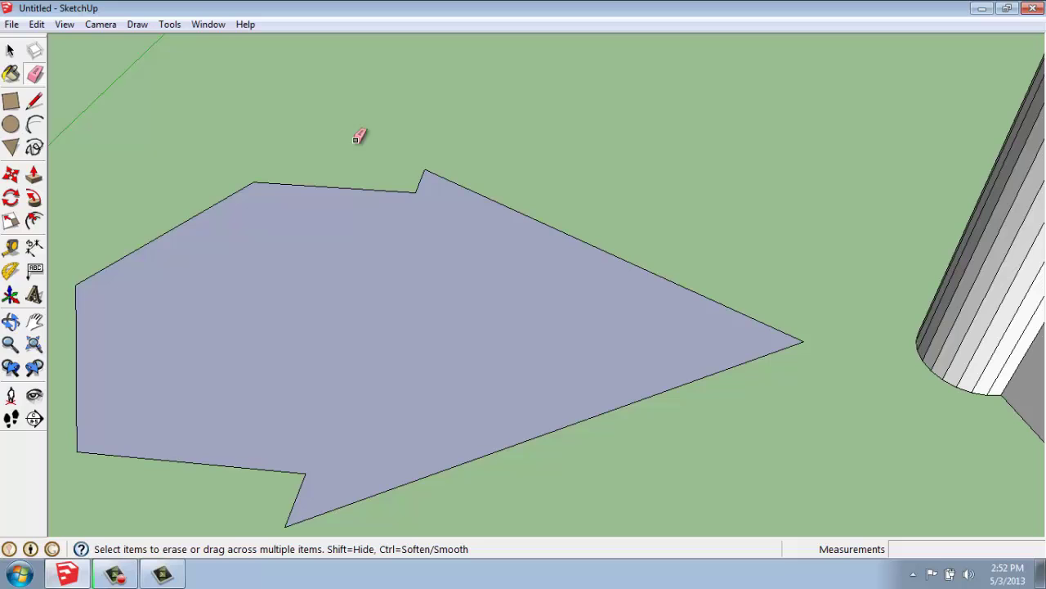
pyautogui.scroll(-3, 392, 387)
pyautogui.moveTo(397, 385)
pyautogui.mouseDown(button='middle')
pyautogui.moveTo(432, 409)
pyautogui.moveTo(427, 238)
pyautogui.mouseUp(button='middle')
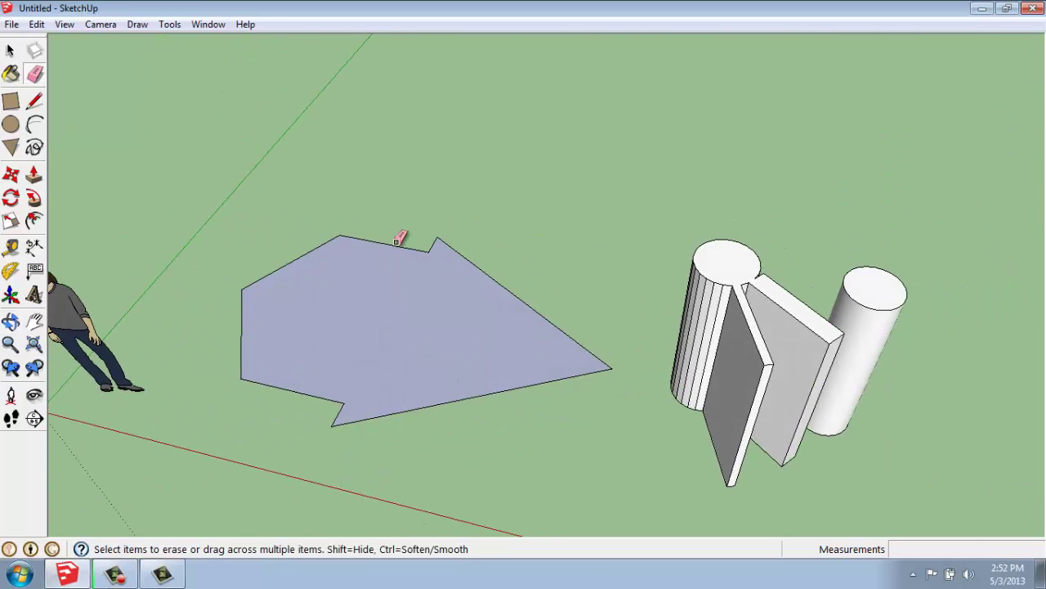
# Push/pull the merged arrow-shaped face up into a 4' 7" tall block.
pyautogui.click(33, 174)
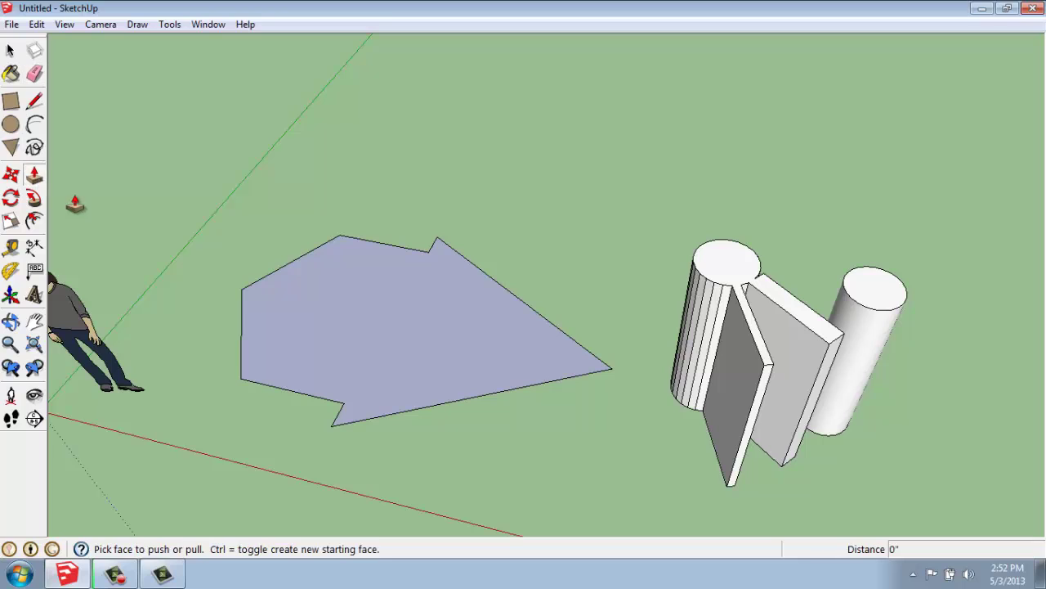
pyautogui.click(385, 338)
pyautogui.click(381, 227)
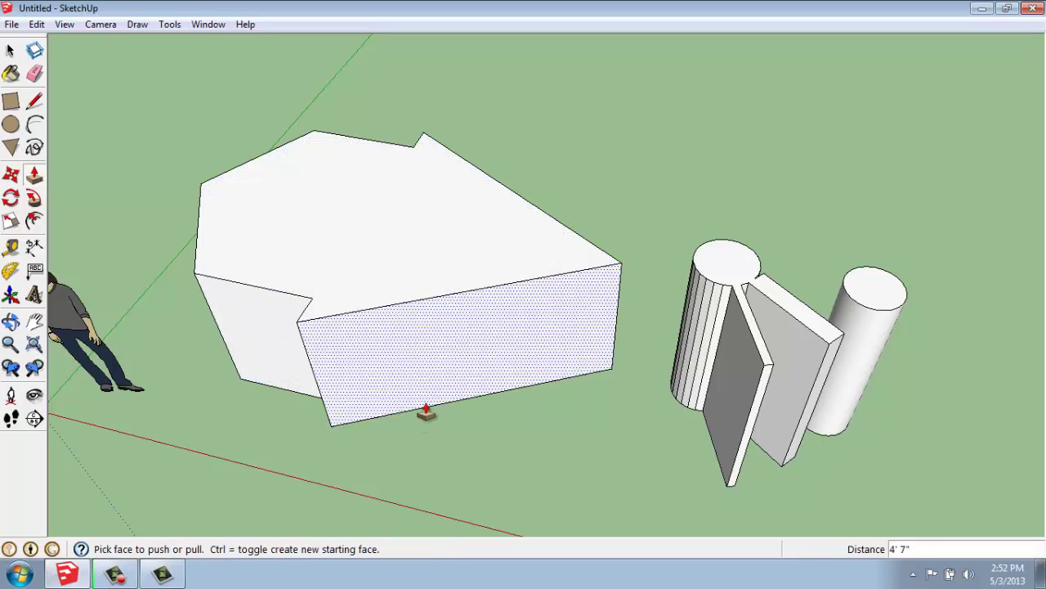
pyautogui.moveTo(193, 325); pyautogui.dragTo(594, 300, button='middle')
pyautogui.moveTo(374, 234); pyautogui.dragTo(436, 259, button='middle')
# Pull the block's front face outward.
pyautogui.click(437, 293)
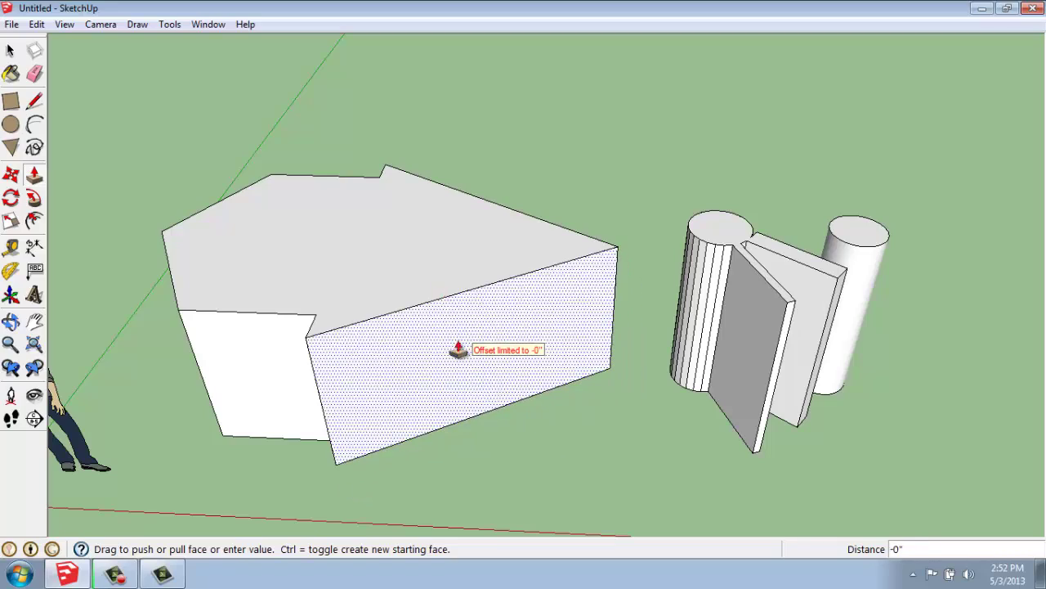
pyautogui.click(324, 401)
pyautogui.moveTo(192, 290); pyautogui.dragTo(397, 311, button='middle')
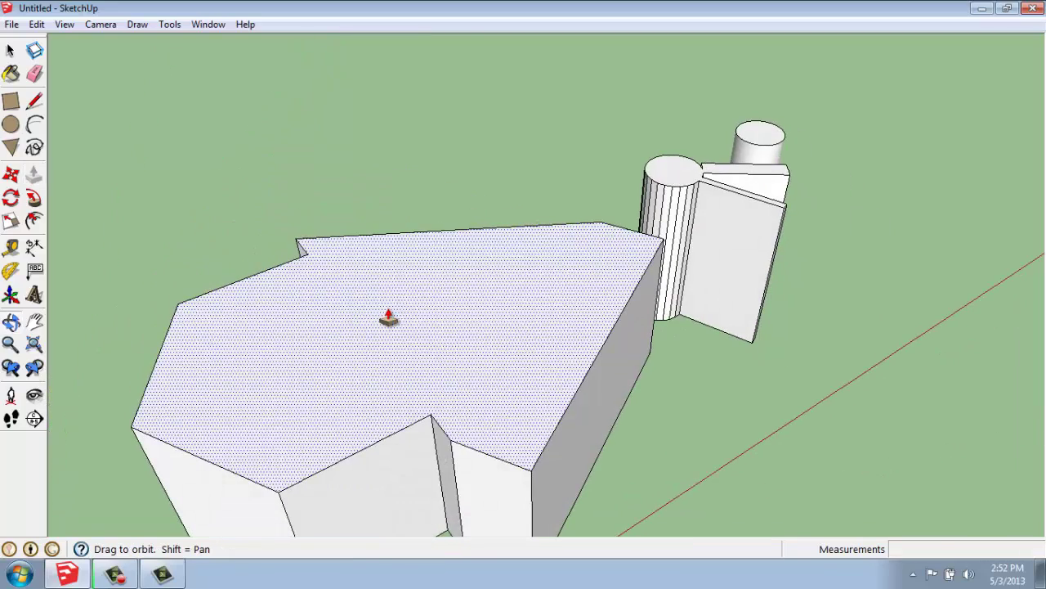
pyautogui.moveTo(300, 433); pyautogui.dragTo(311, 300, button='middle')
# Push the inner front face inward to cut a triangular notch into the block.
pyautogui.click(384, 319)
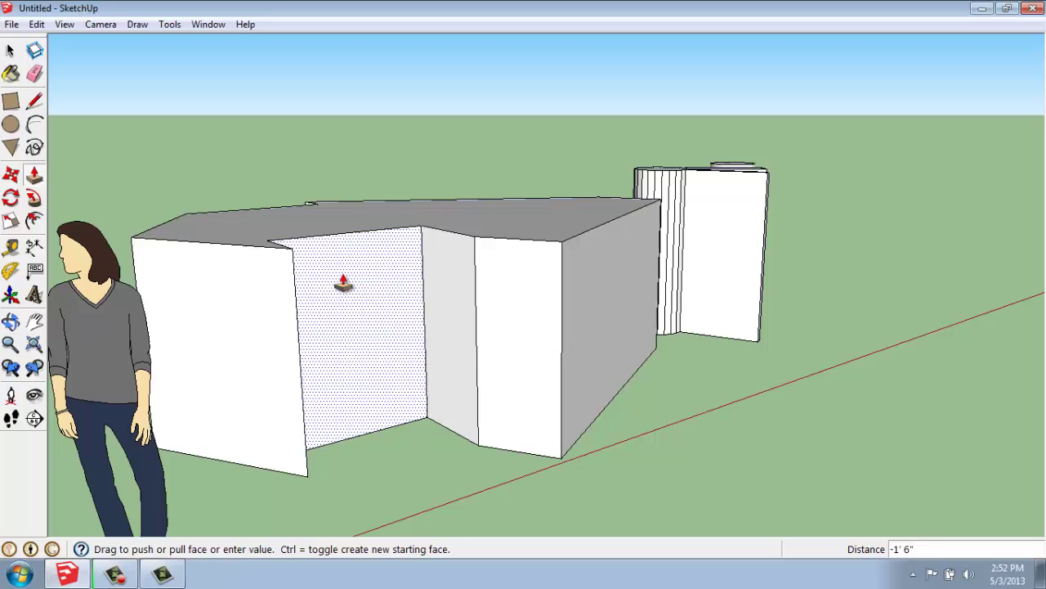
pyautogui.click(338, 280)
pyautogui.moveTo(591, 169); pyautogui.dragTo(276, 338, button='middle')
pyautogui.moveTo(533, 403); pyautogui.dragTo(659, 351, button='middle')
pyautogui.scroll(-2, 836, 381)
pyautogui.scroll(2, 917, 422)
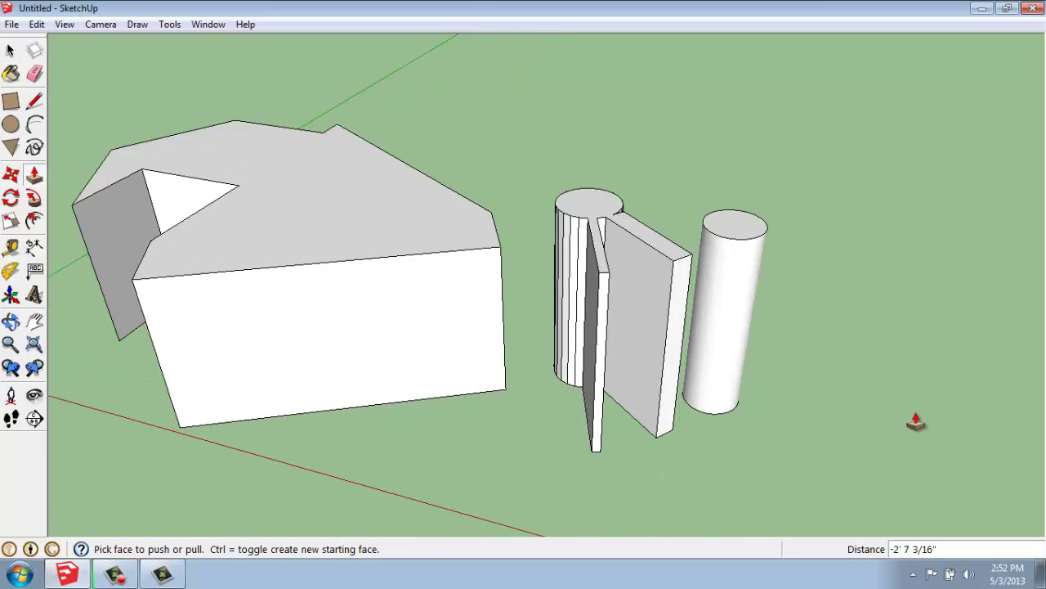